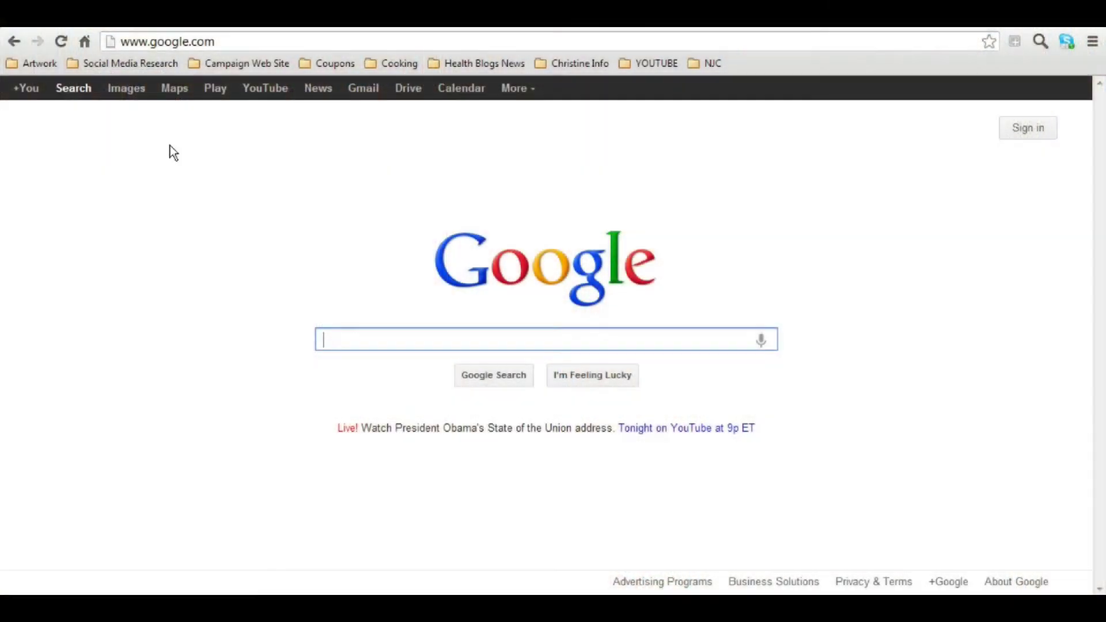
Load youtube.com and open the Create a new Google Account form from the Sign in page.
left_click(222, 43)
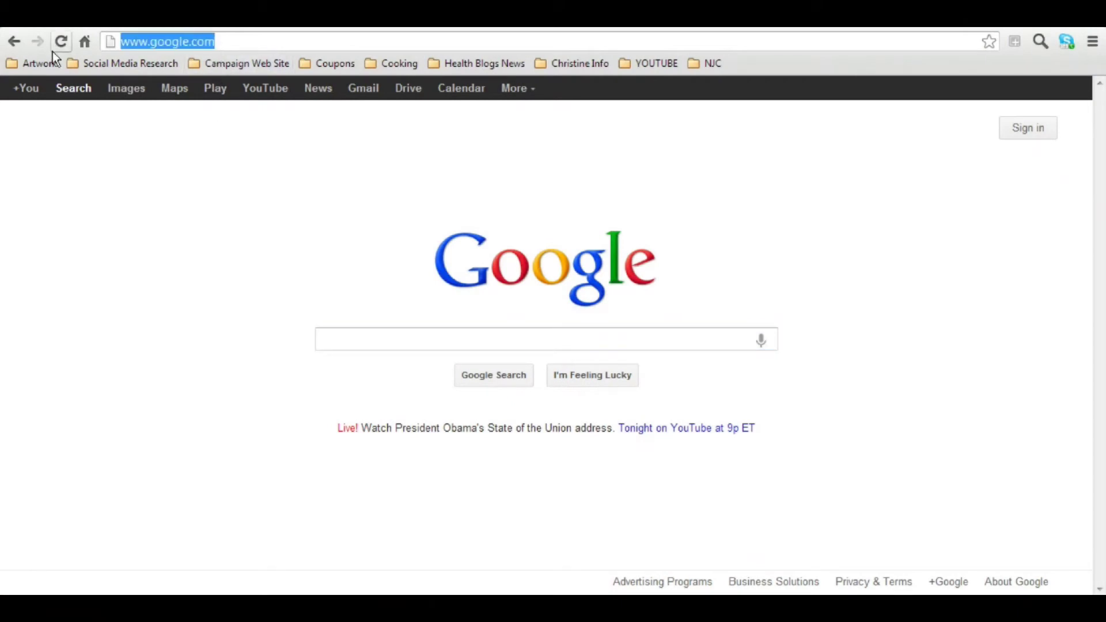
type("youtube.com")
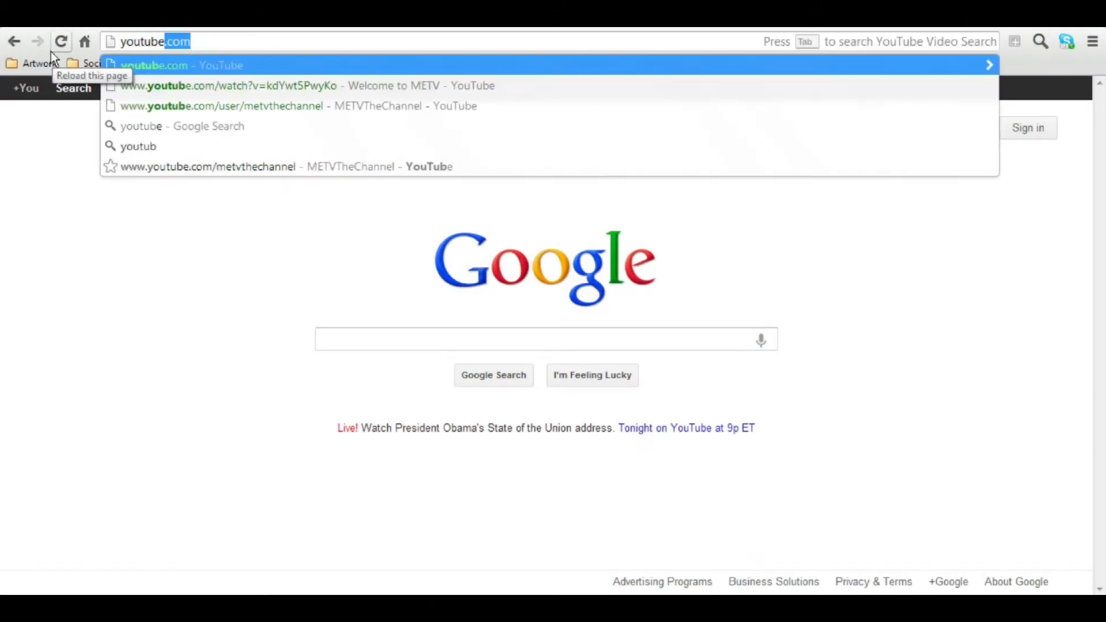
key("Return")
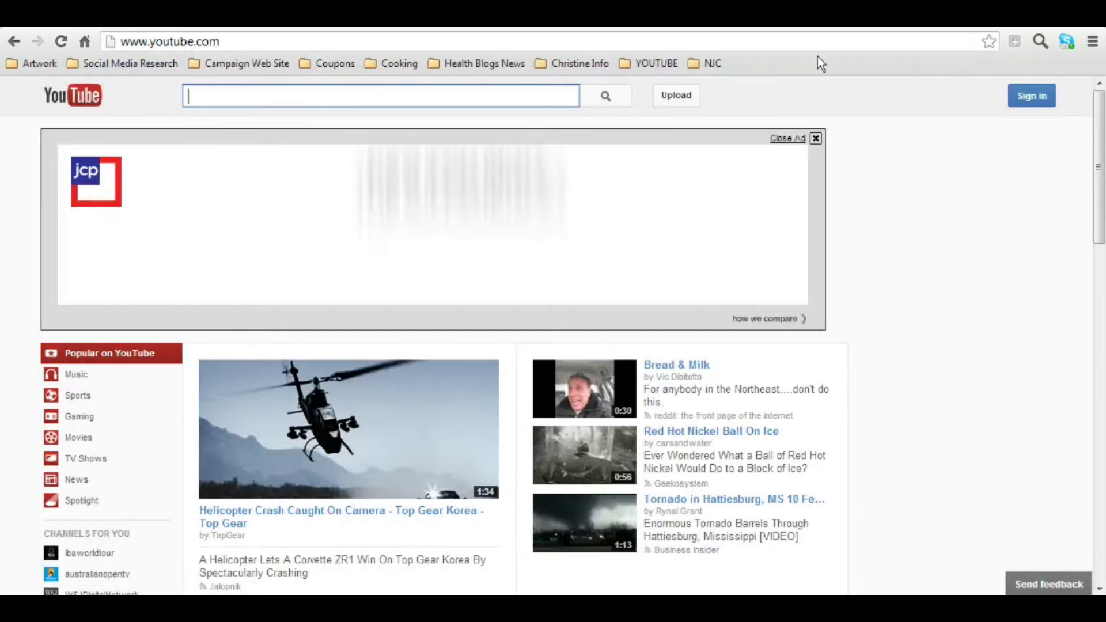
left_click(1050, 98)
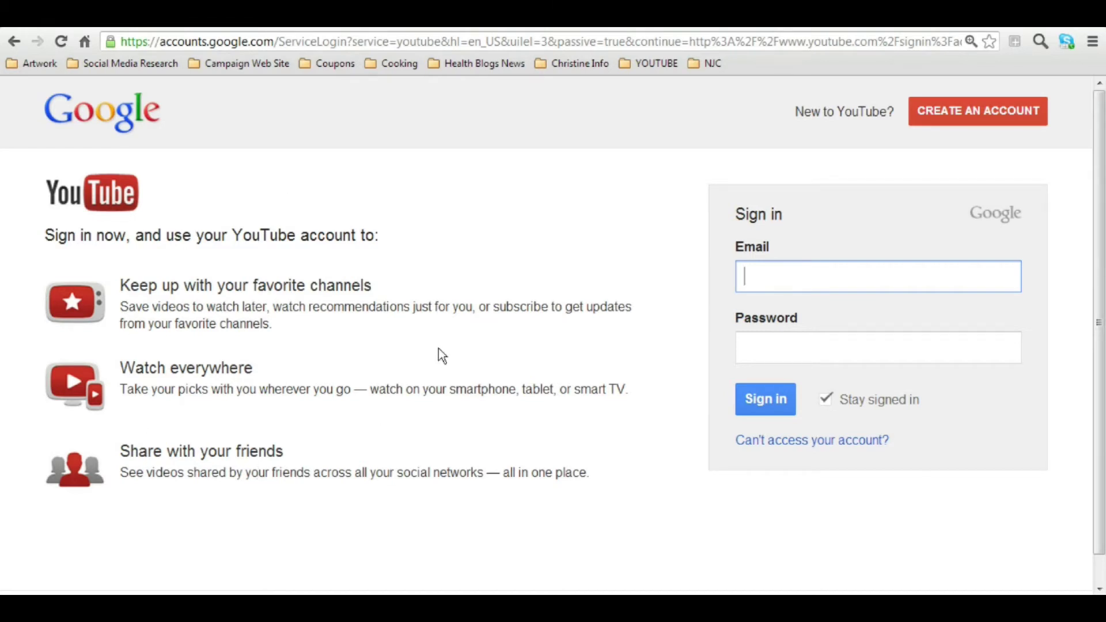
left_click(996, 109)
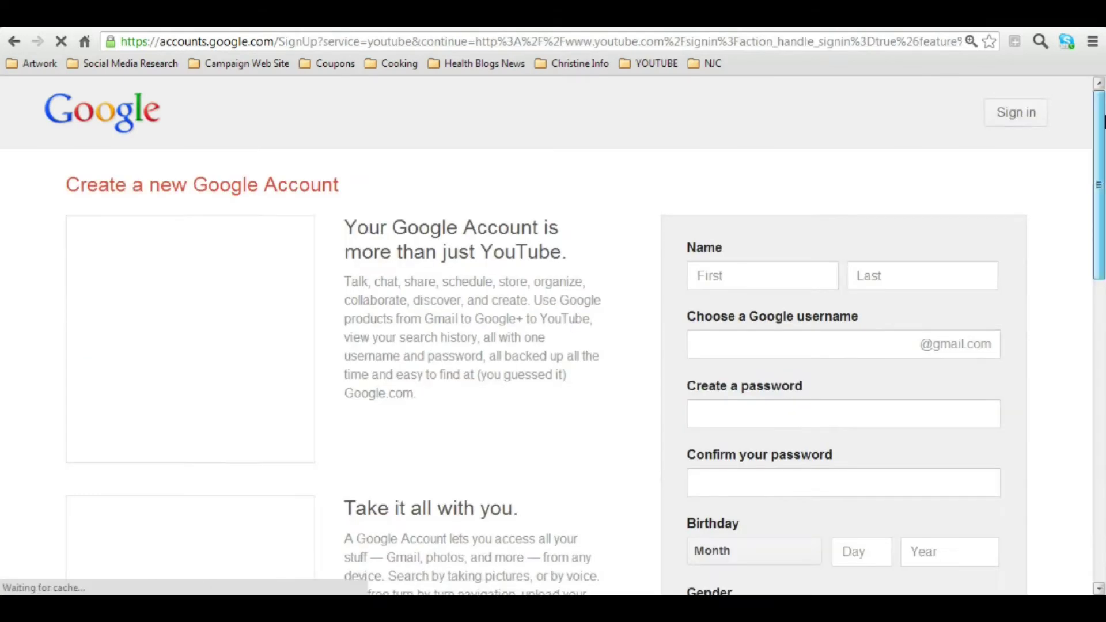
Sign in to YouTube with the saved account e-mail from autofill and its password.
left_click_drag(1104, 121, 1078, 118)
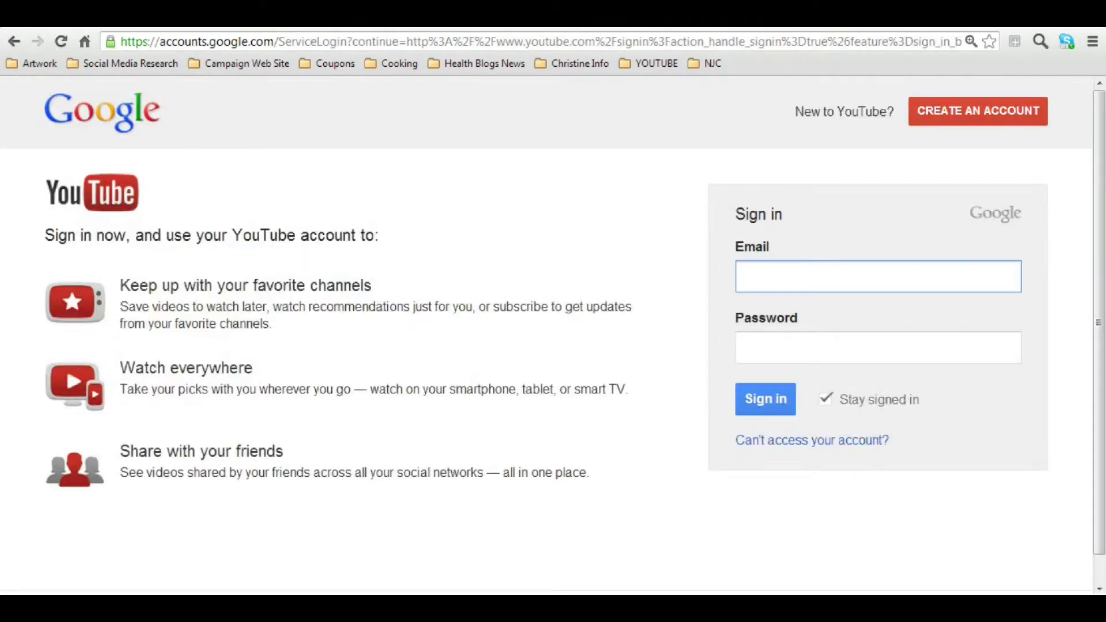
key("Down")
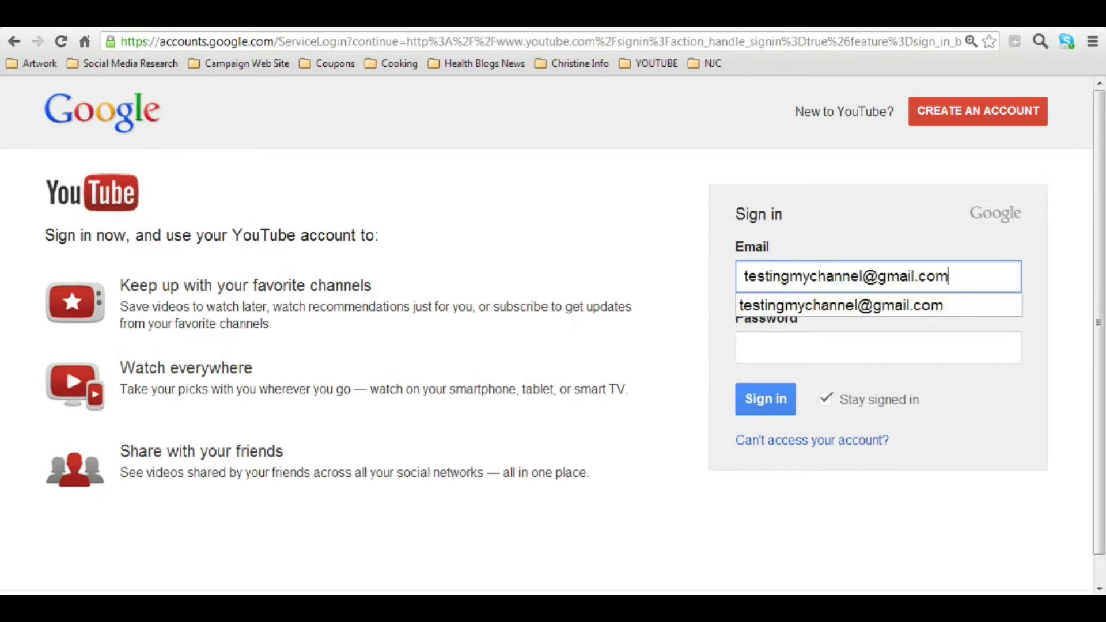
key("Tab")
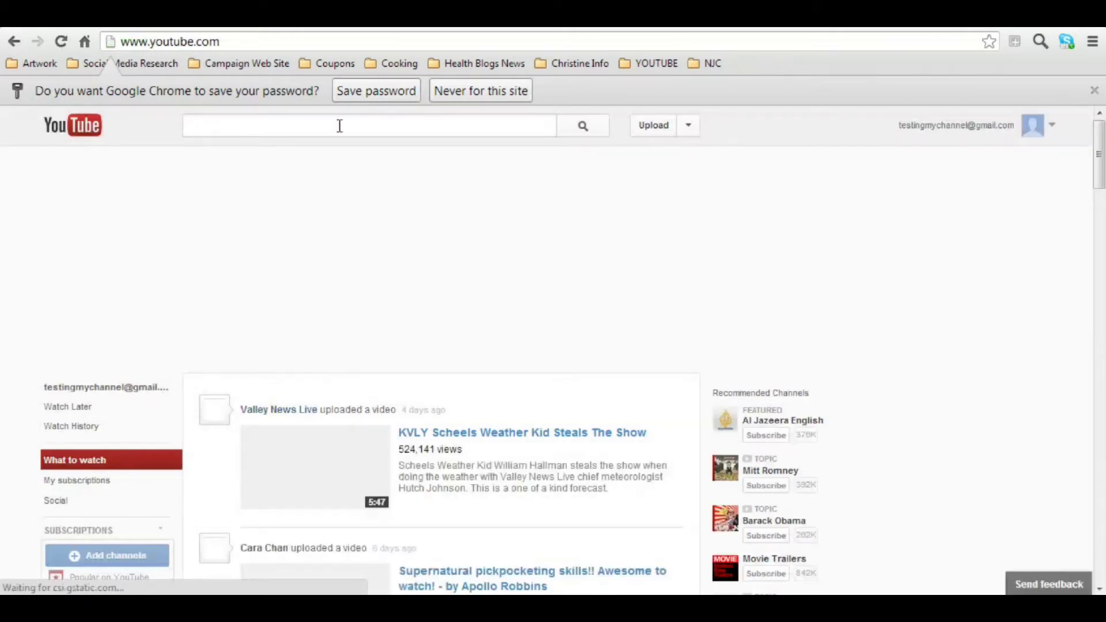
left_click(339, 125)
Search for metvthechannel and show the METVTheChannel channel's uploaded videos.
type("metv")
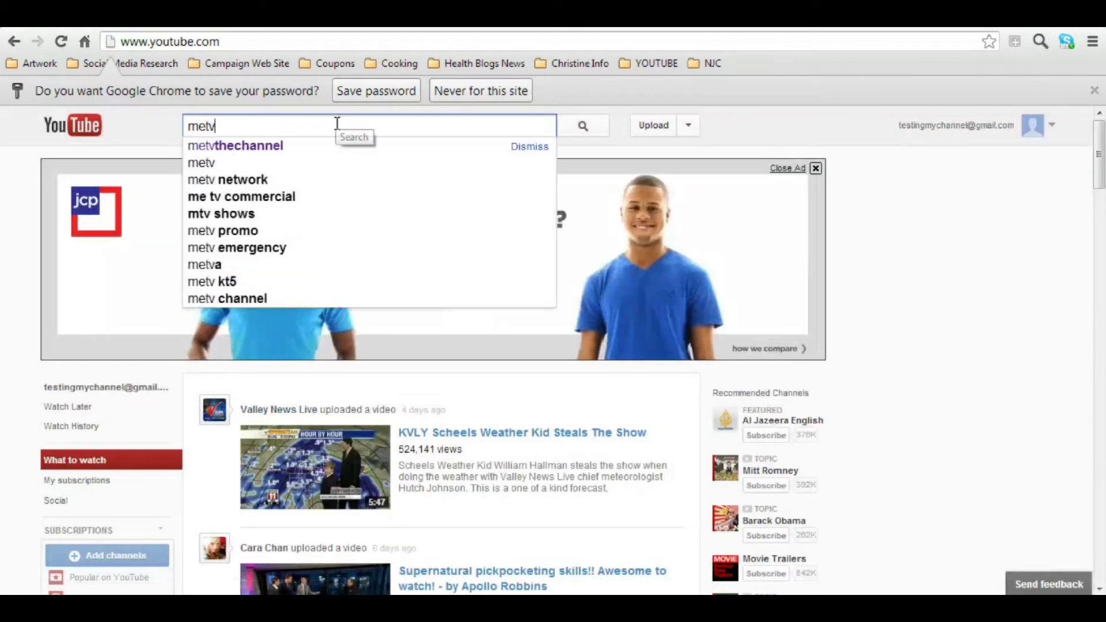
key("Down")
key("Return")
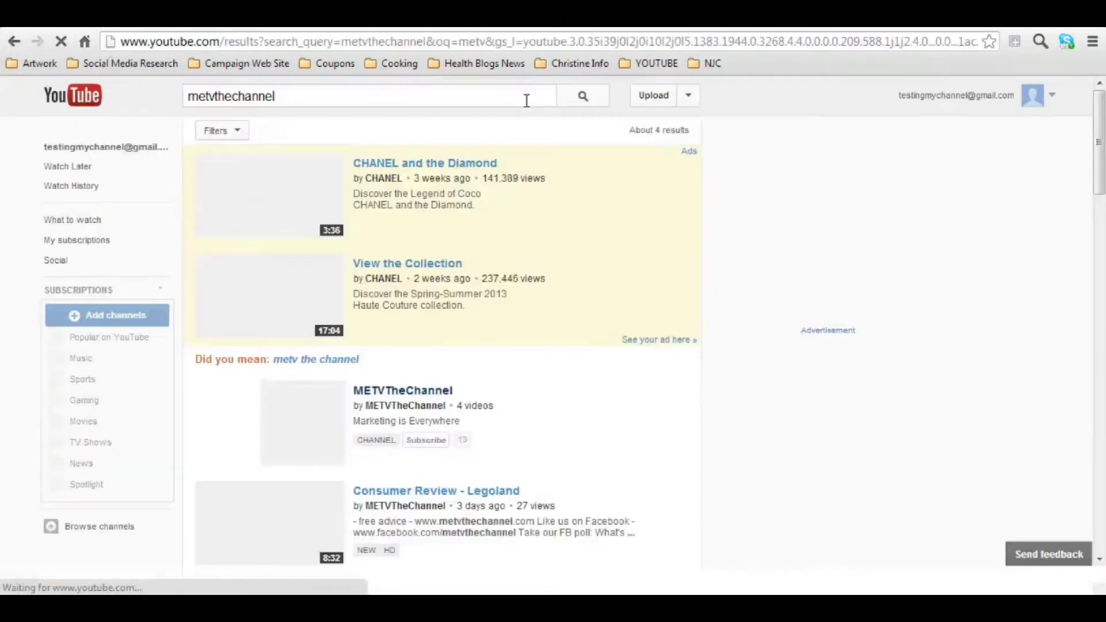
left_click(394, 396)
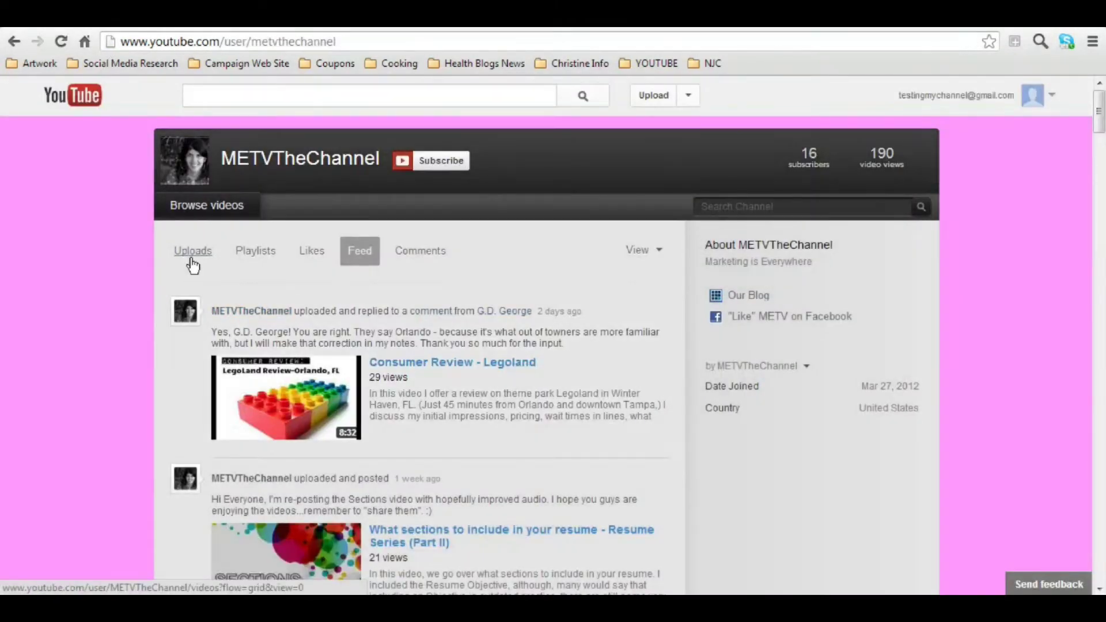
left_click(193, 251)
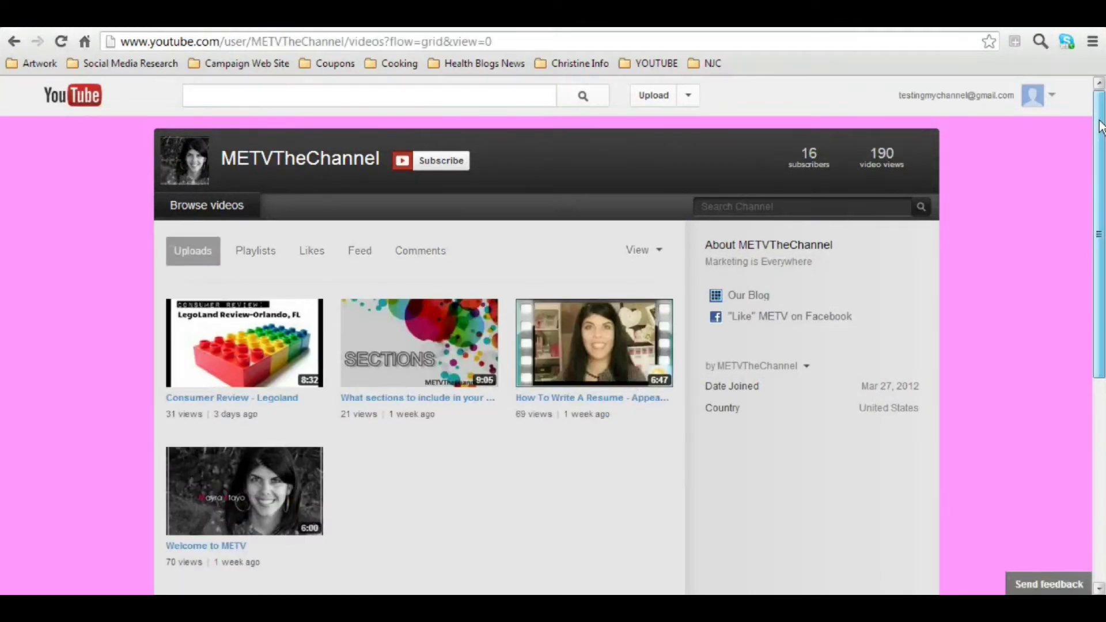
left_click_drag(1101, 115, 1104, 279)
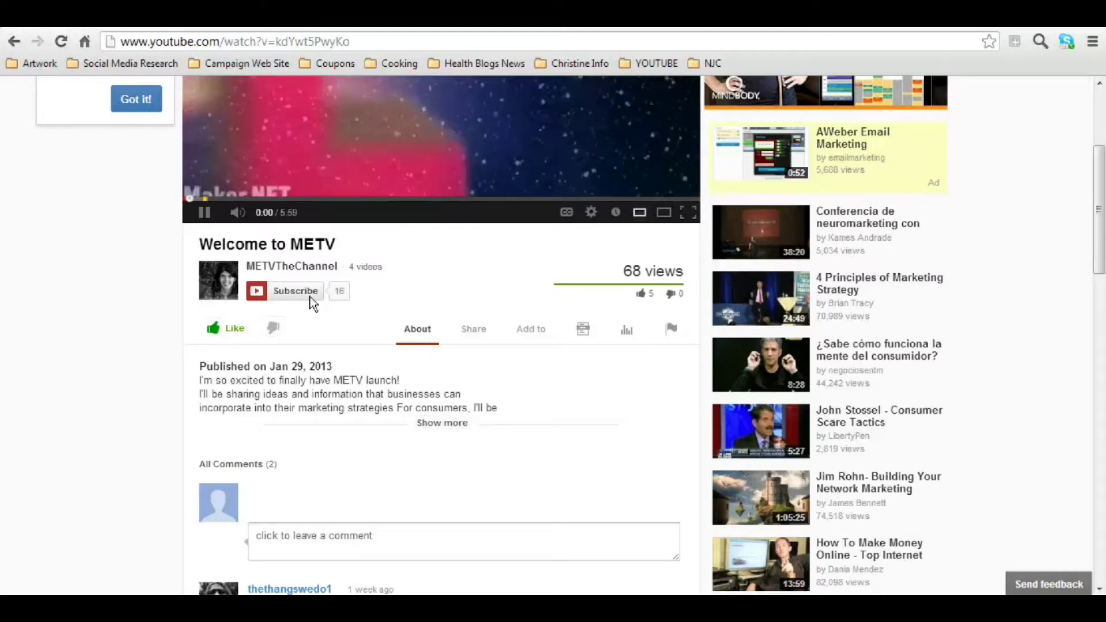
Finish the channel setup from the Welcome to METV comment box so the account can comment.
left_click(257, 535)
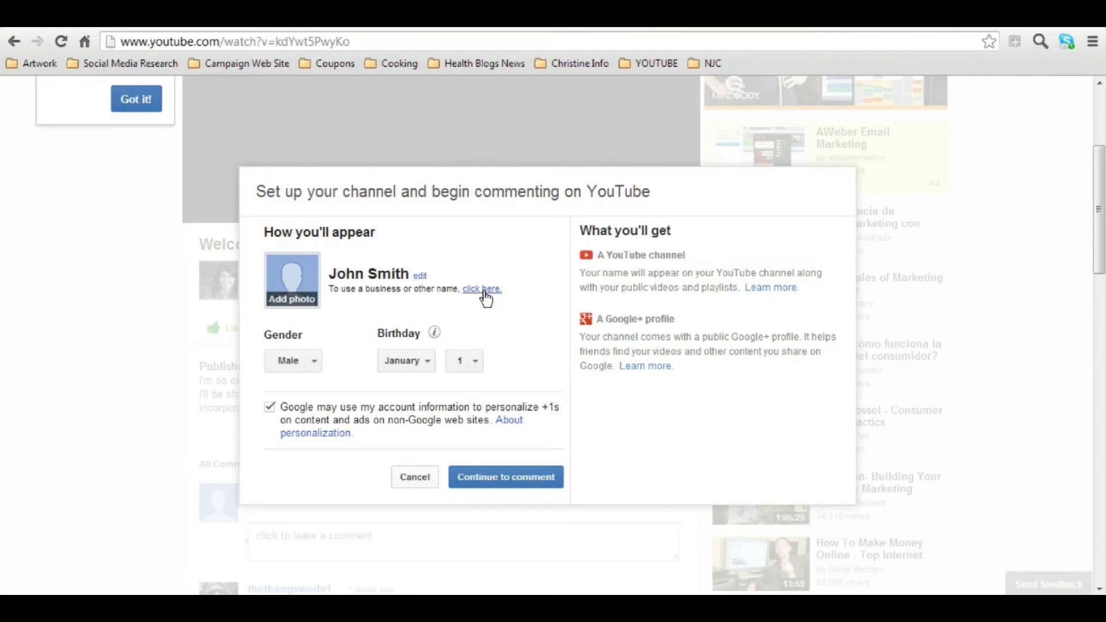
left_click(490, 476)
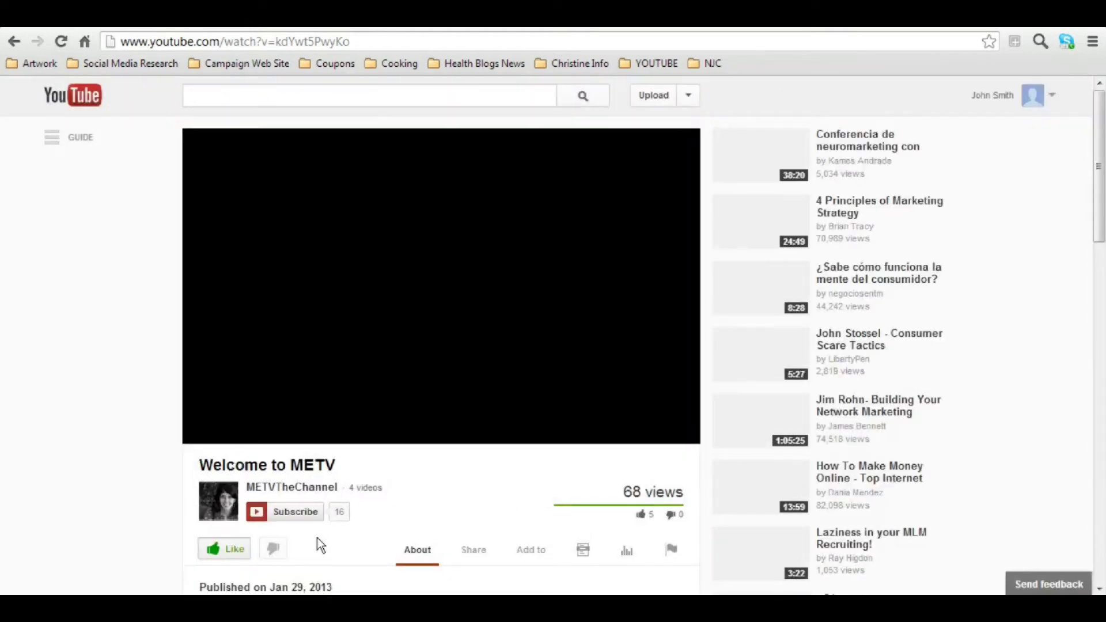
Post the comment 'this is a test' on Welcome to METV and accept channel comment sharing.
scroll(1099, 233, "down", 5)
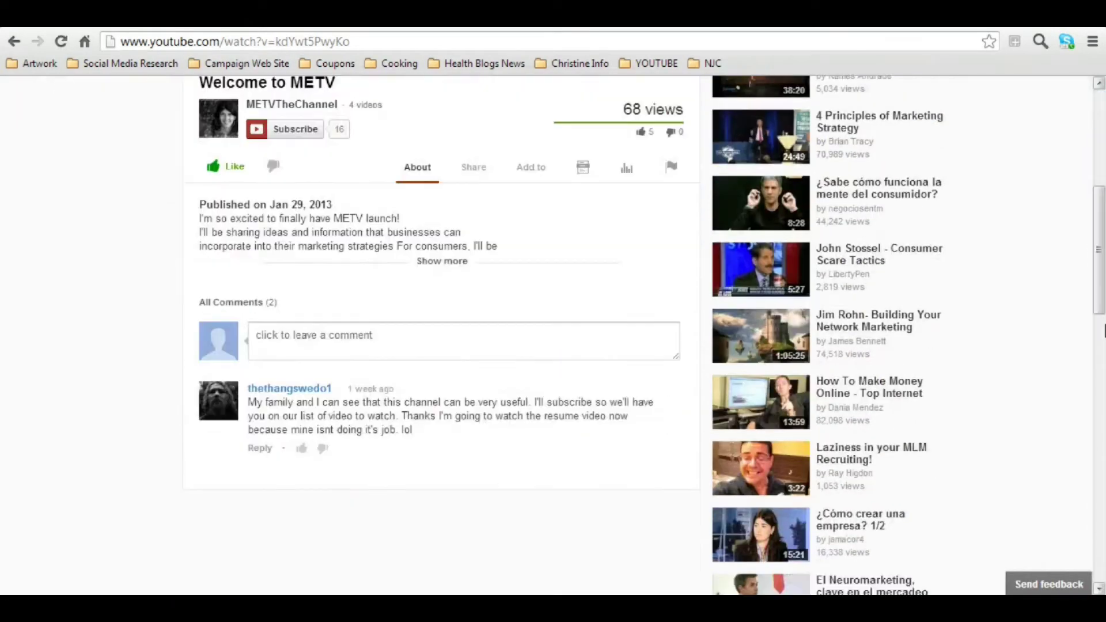
left_click(281, 348)
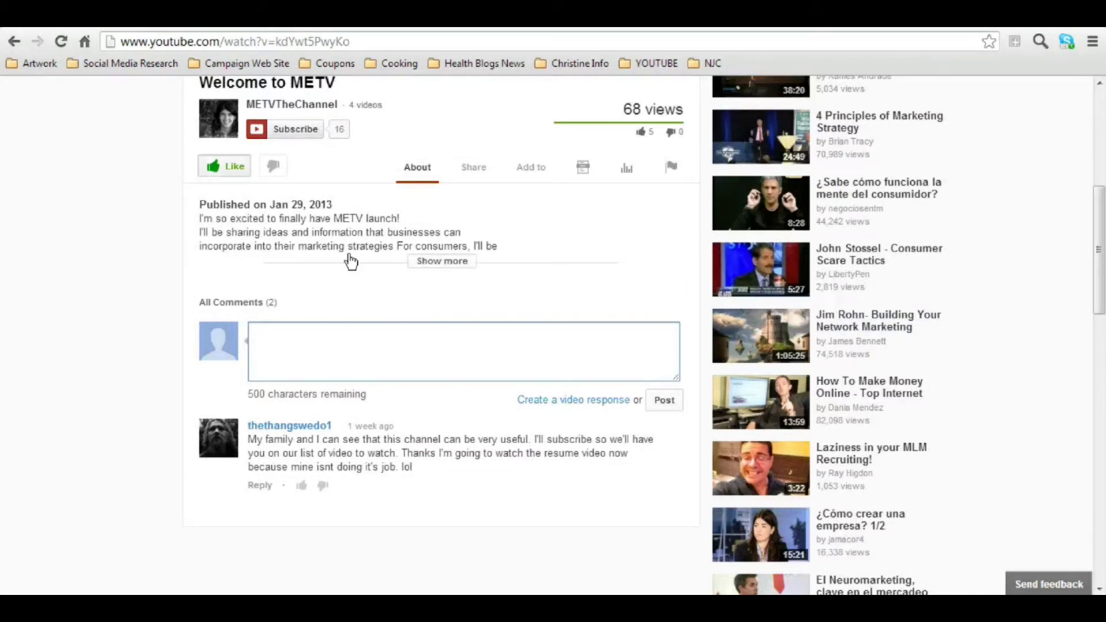
type("this is a teset")
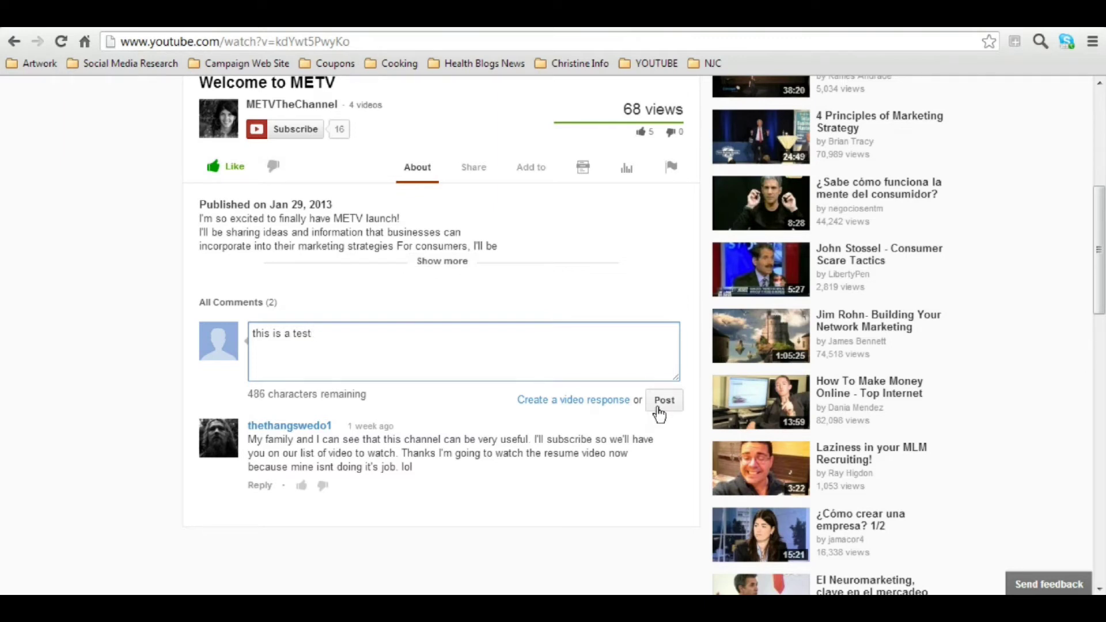
left_click(658, 407)
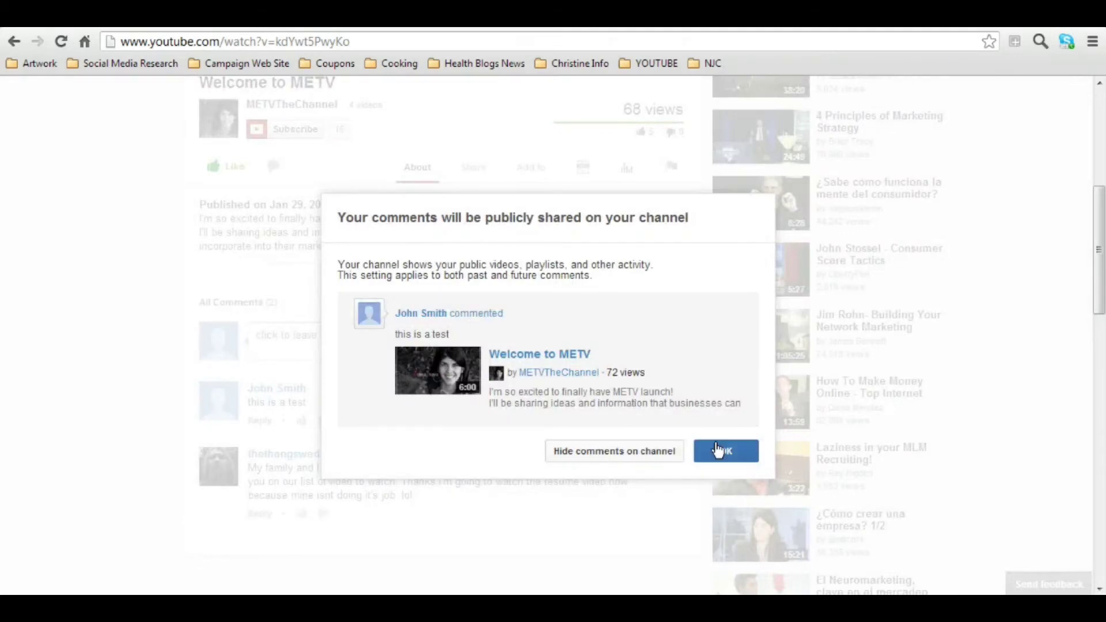
left_click(720, 452)
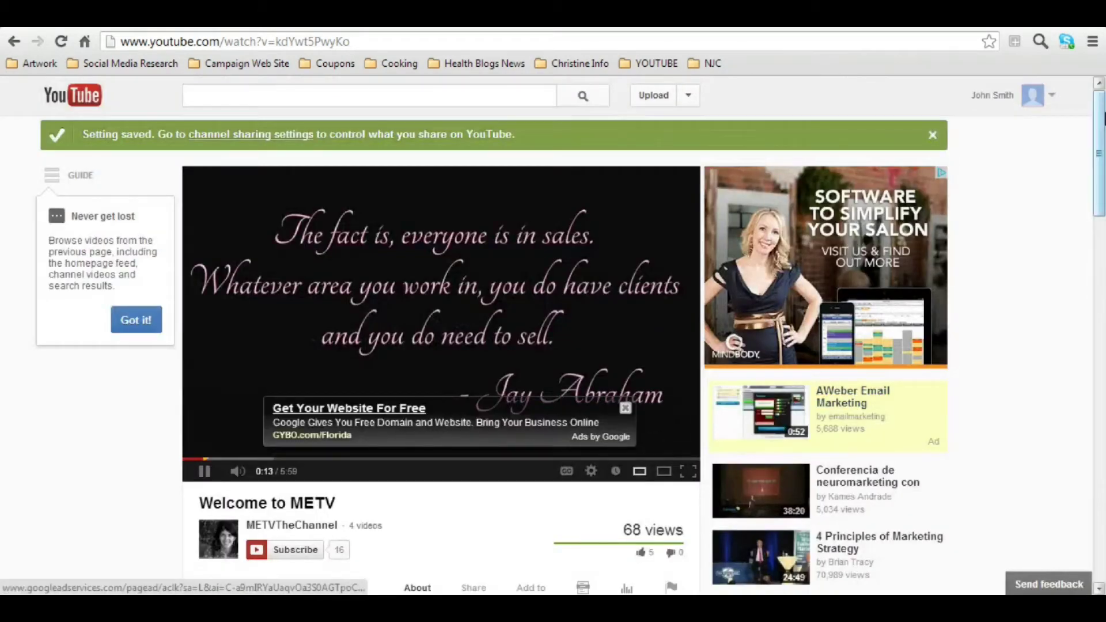
left_click_drag(1101, 153, 632, 80)
Search for 'treat wood surfaces' and open the How To Treat Wood video.
left_click(432, 97)
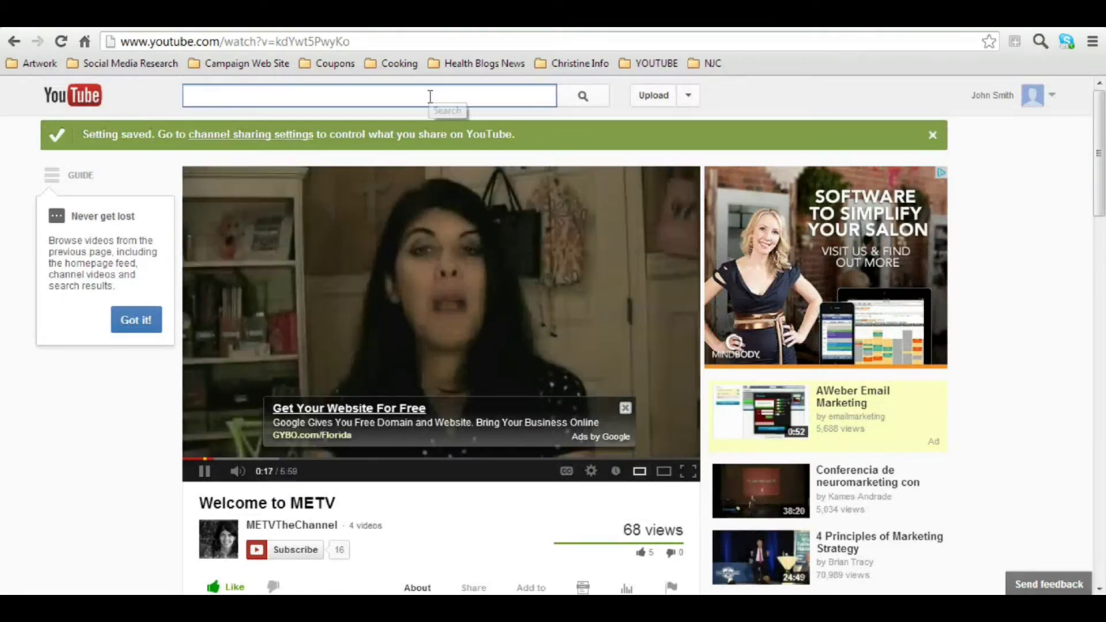
type("tre")
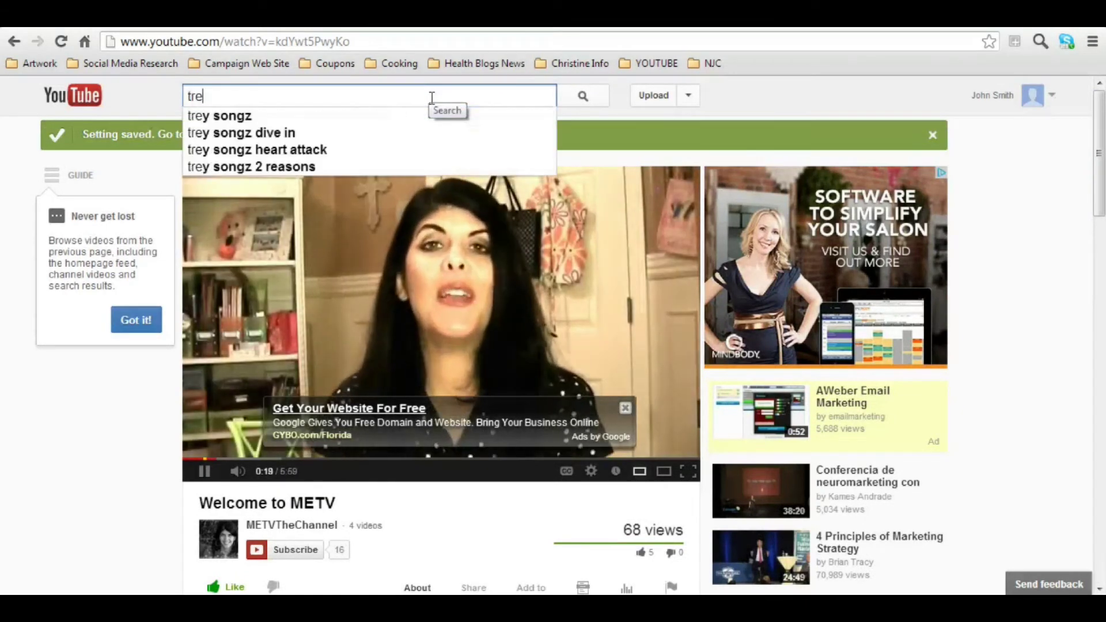
type("at wood surf")
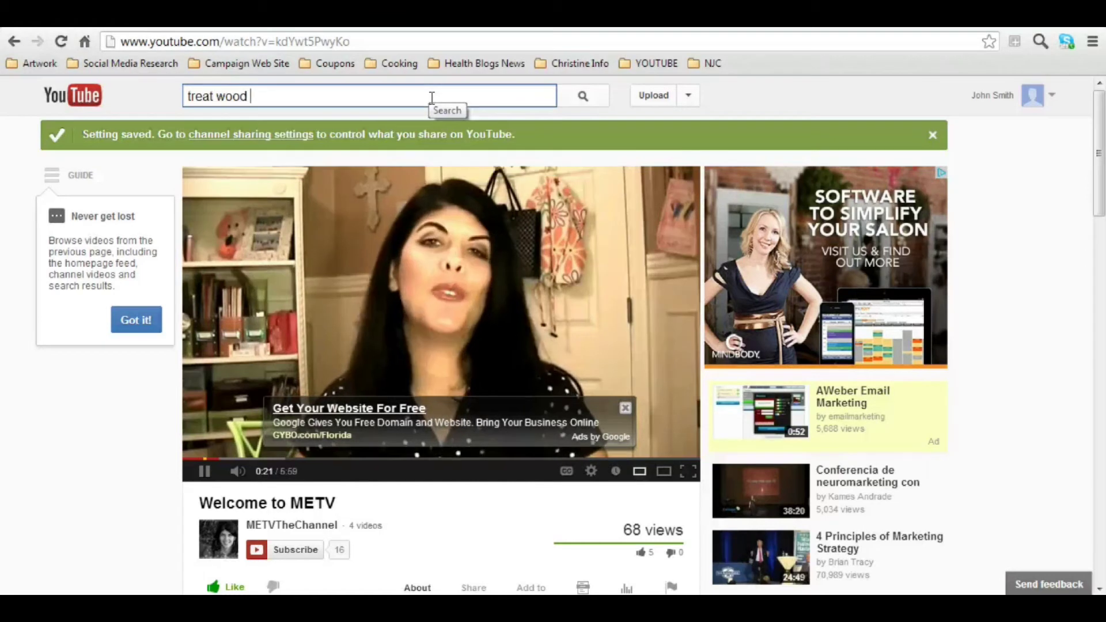
type("aces")
key("Return")
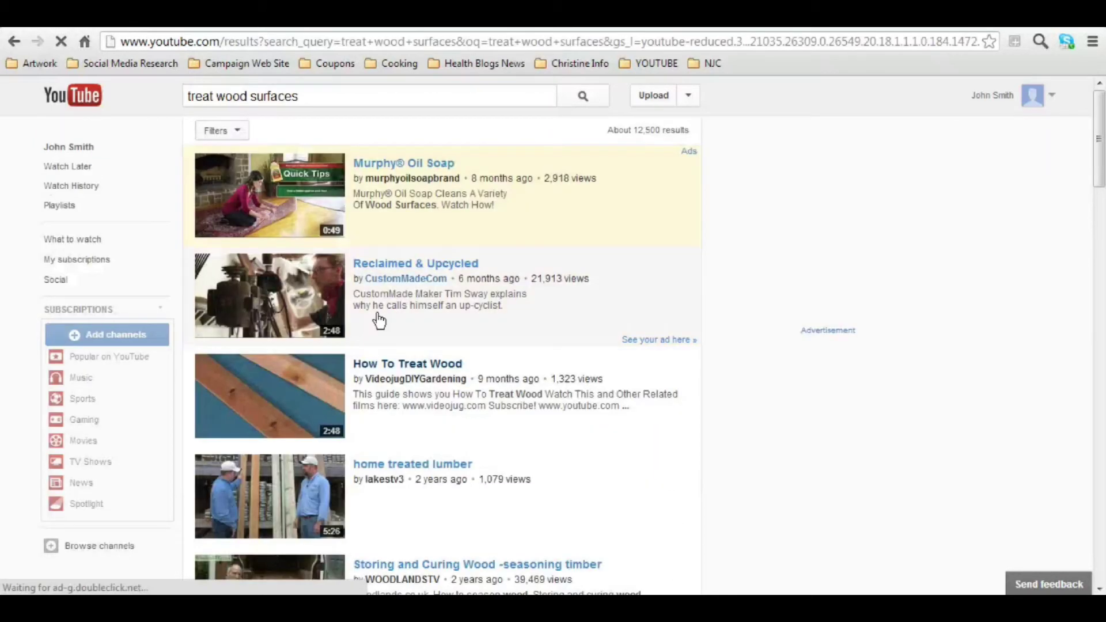
left_click(413, 364)
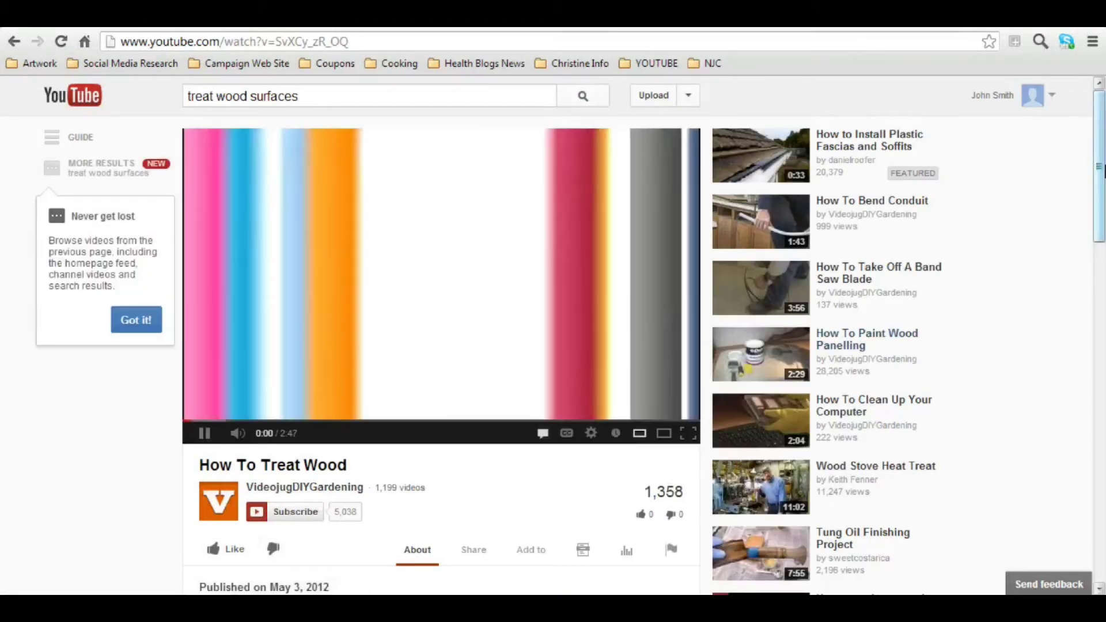
Bring up the add-to-playlist options for How To Treat Wood through its Share panel.
scroll(621, 340, "down", 6)
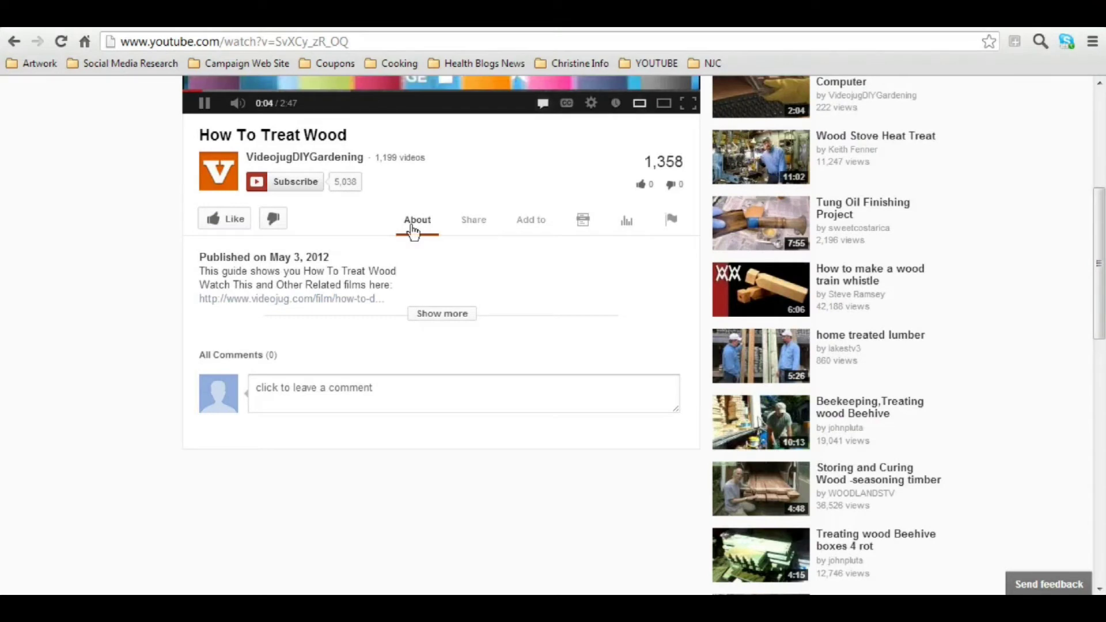
left_click(474, 229)
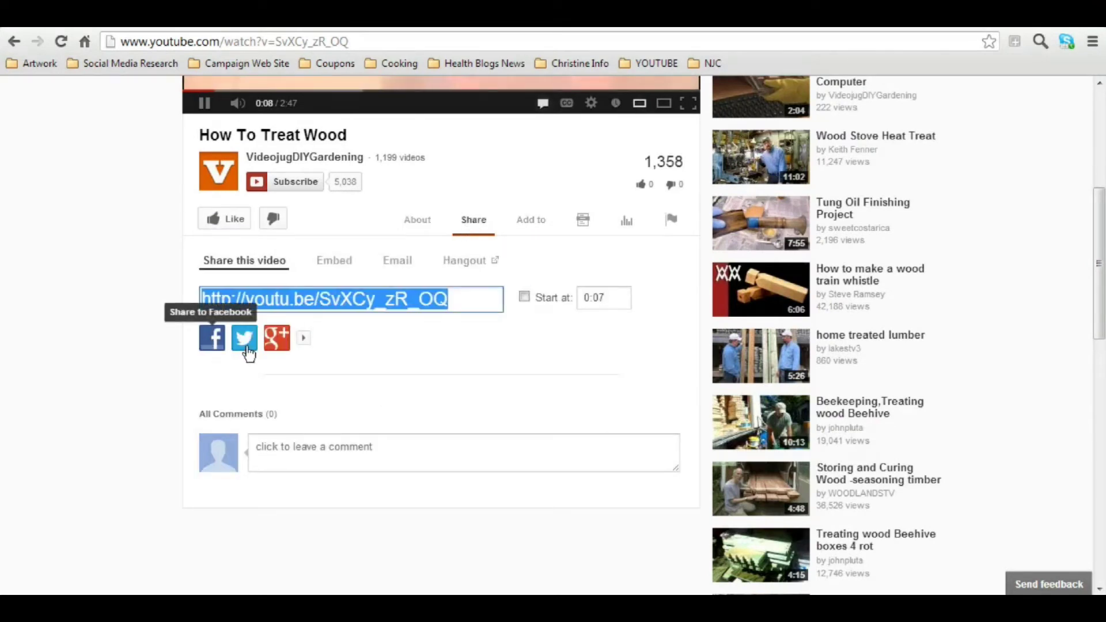
left_click(543, 222)
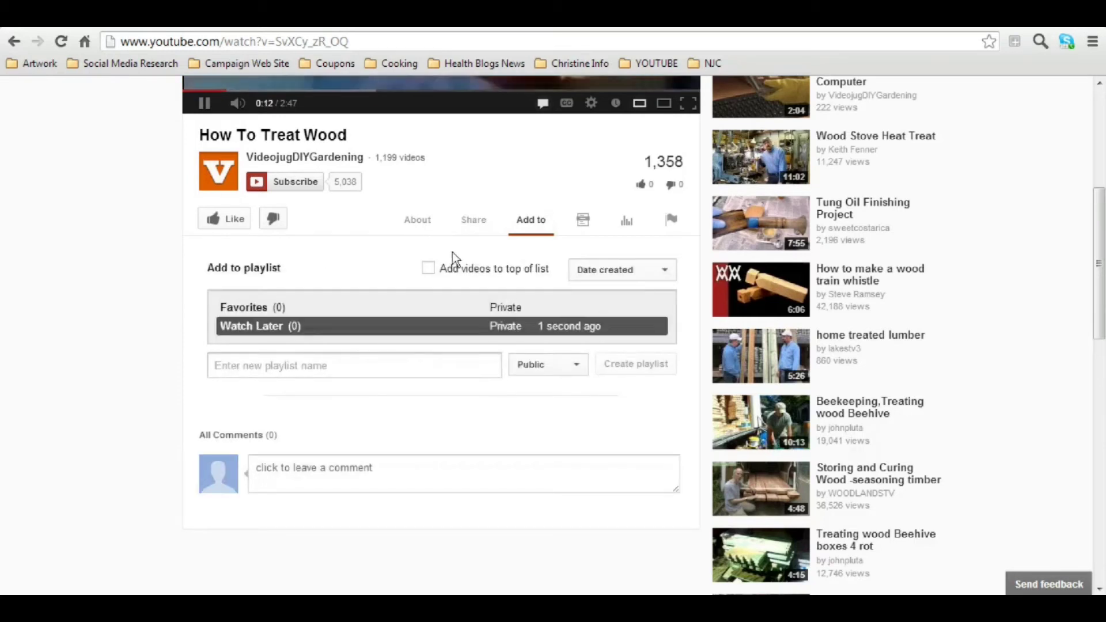
Create the private playlist 'Wood Treatment Research' containing How To Treat Wood.
left_click(331, 367)
type("Wood ")
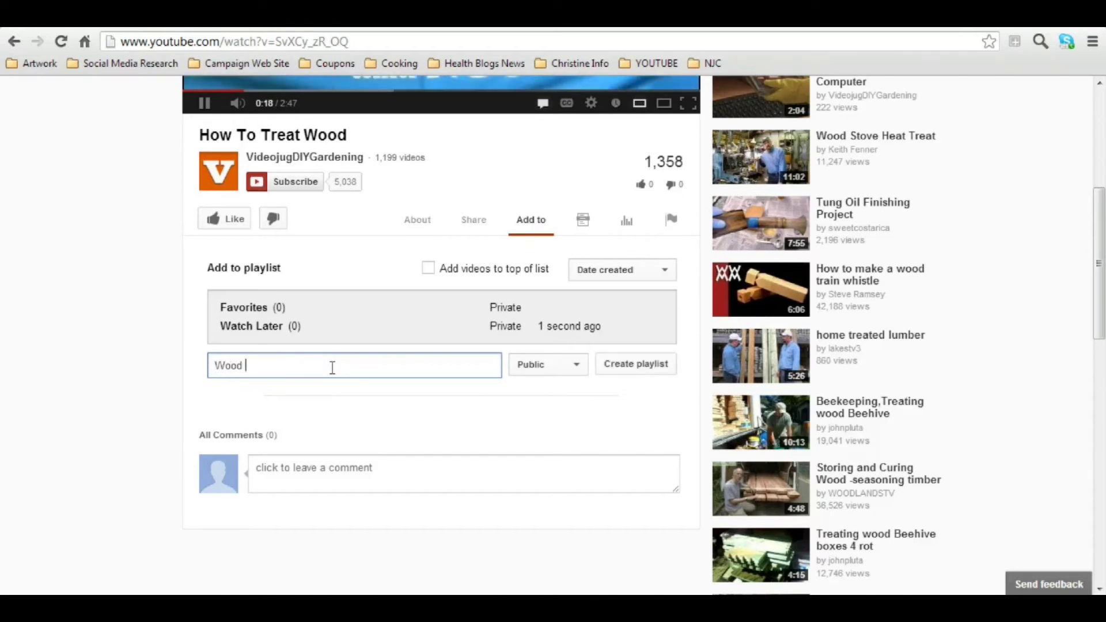
type("Treatme")
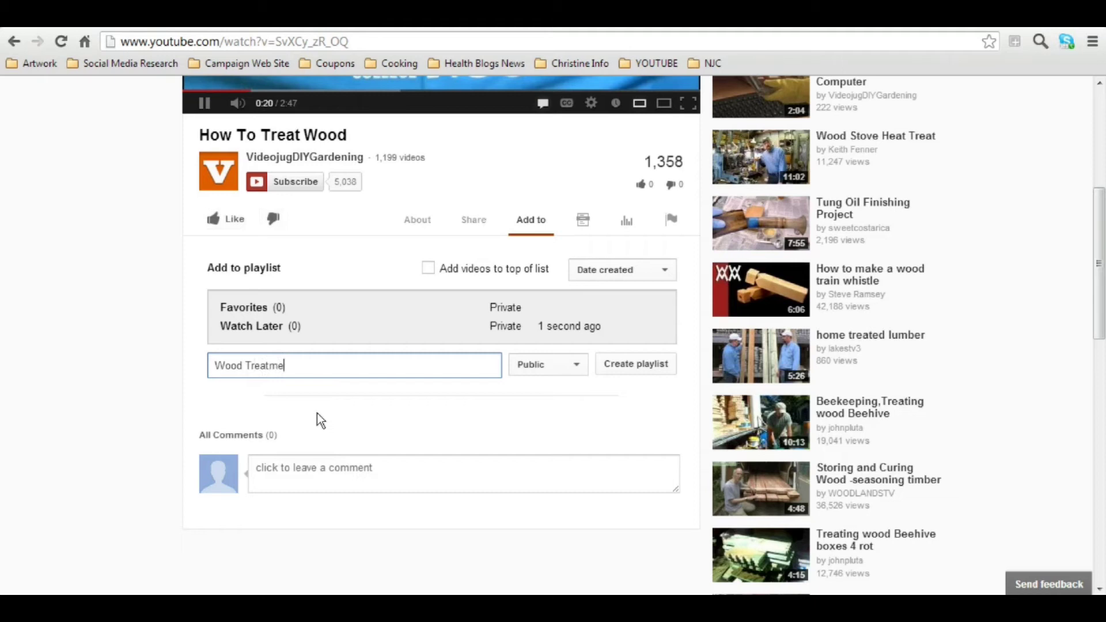
type("nt Research")
left_click(578, 365)
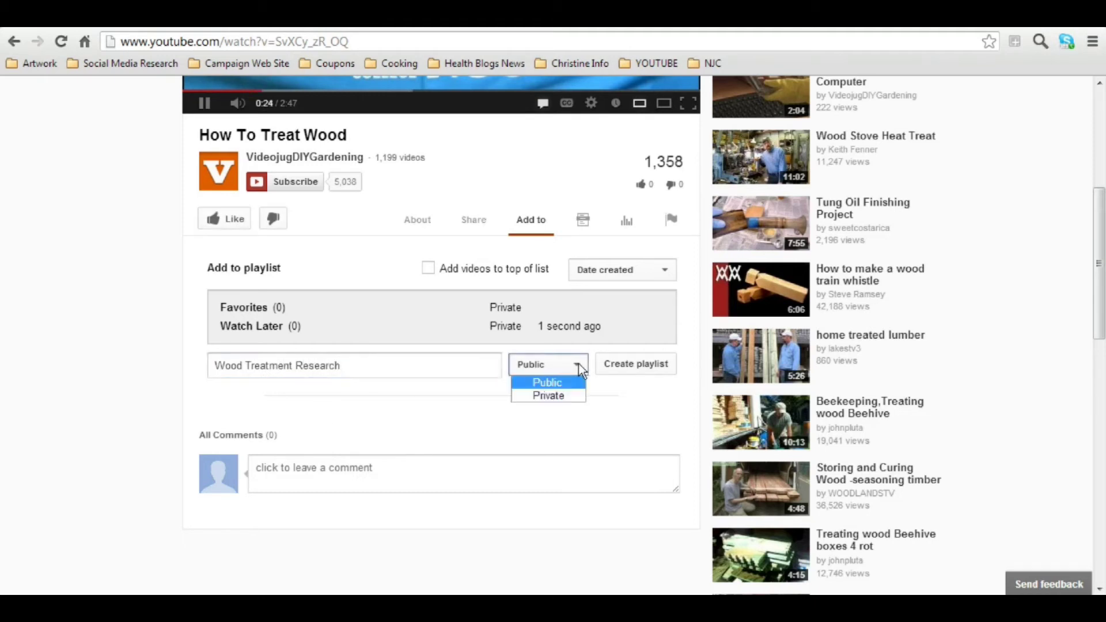
left_click(546, 394)
left_click(647, 366)
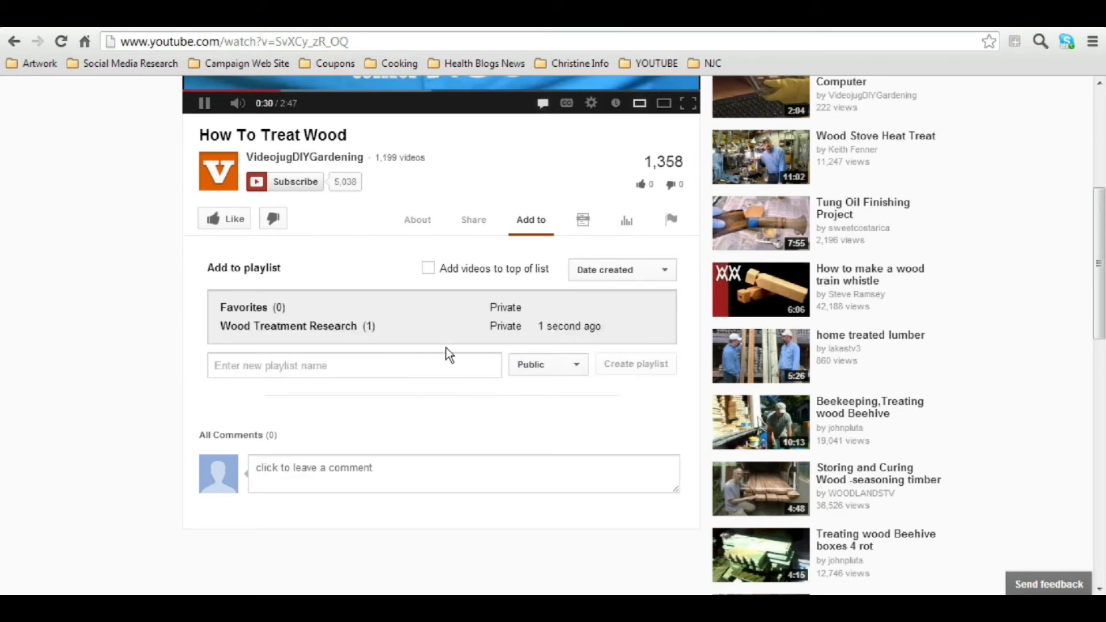
Replace the search with metv, pick metvthechannel, and open the METVTheChannel channel page.
left_click_drag(1099, 196, 1082, 94)
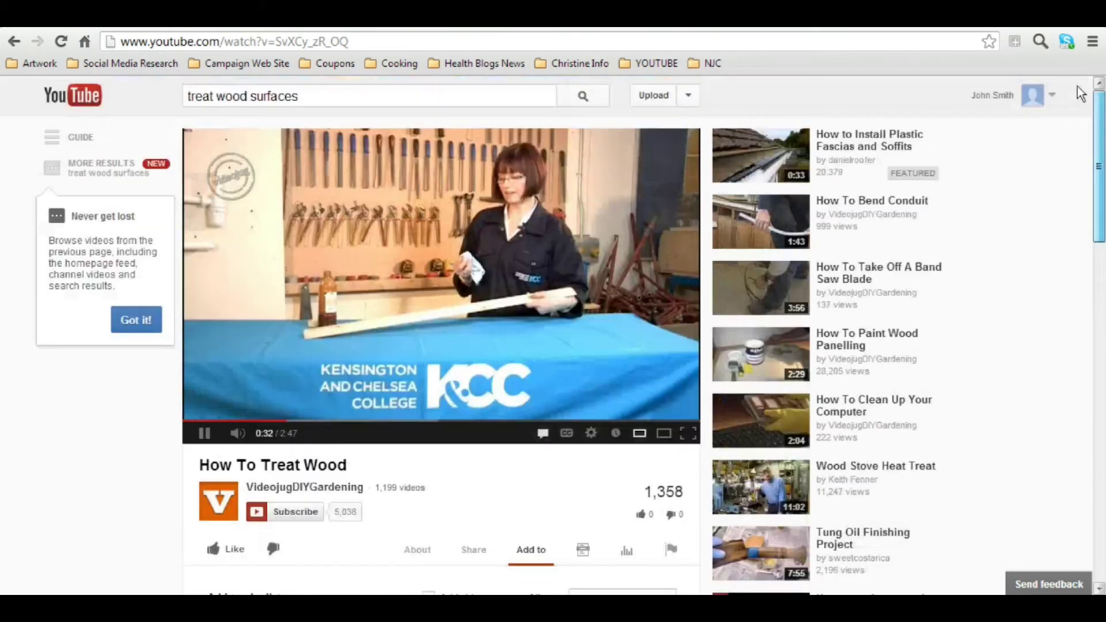
left_click_drag(333, 94, 65, 83)
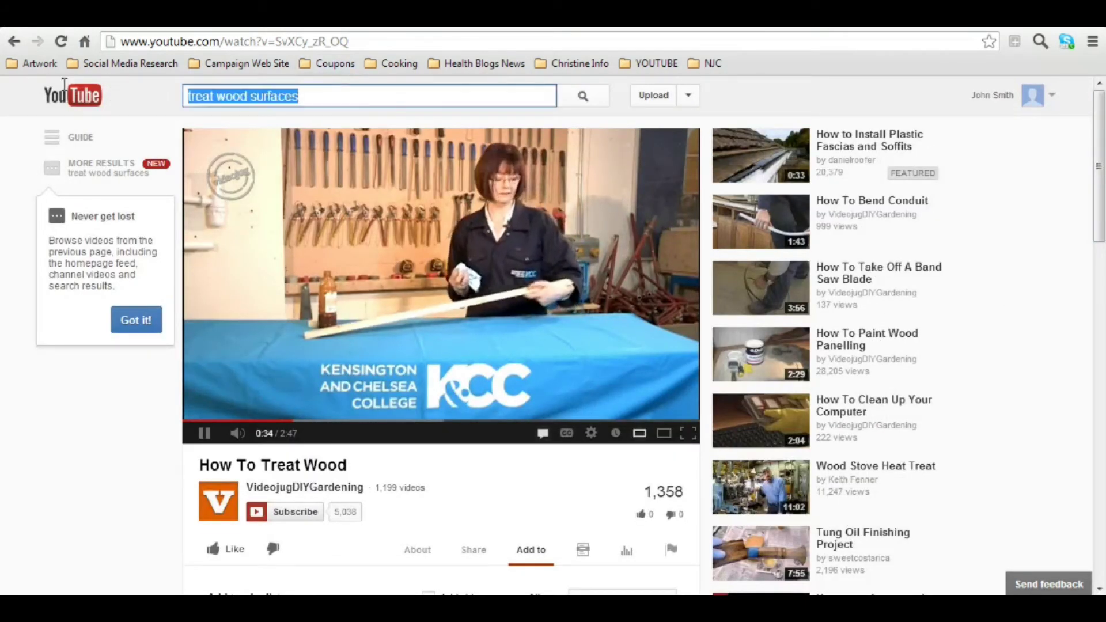
type("metv")
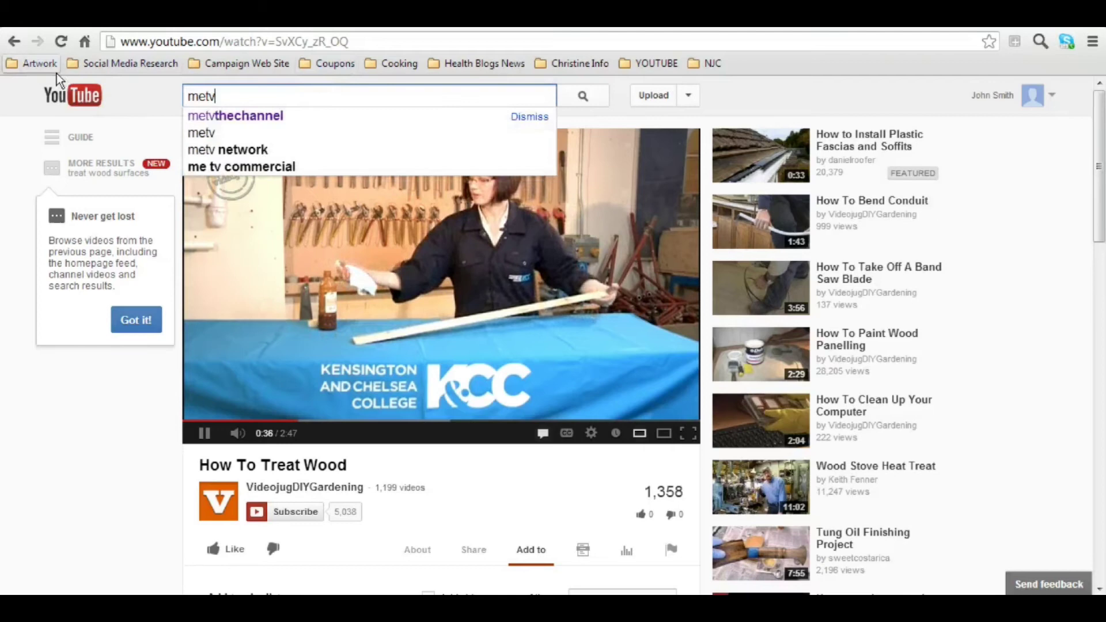
key("Down")
key("Return")
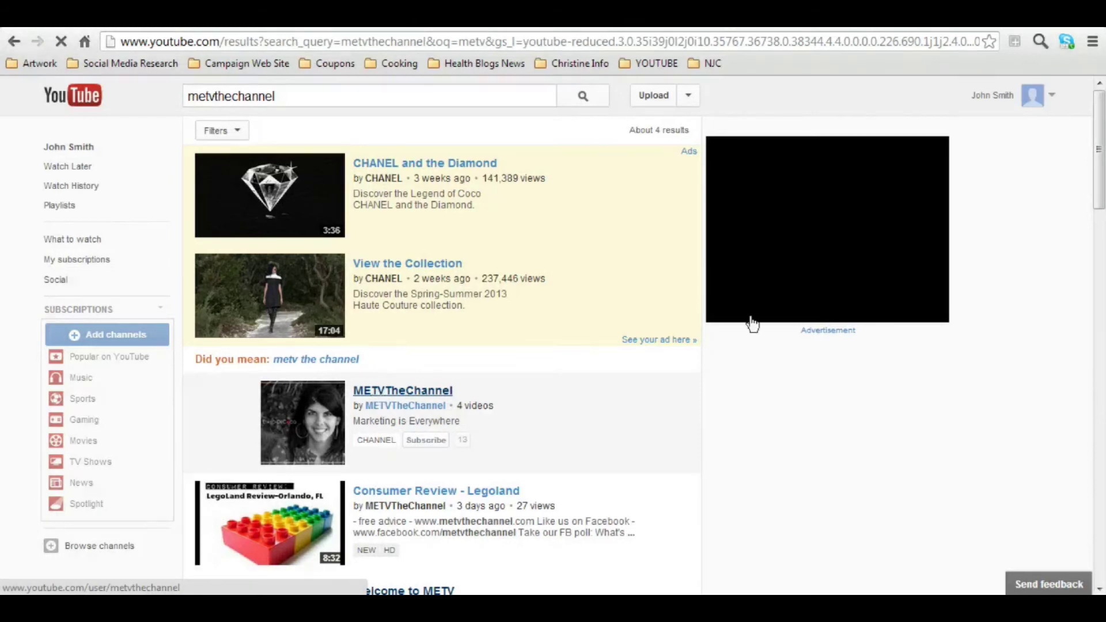
left_click(425, 391)
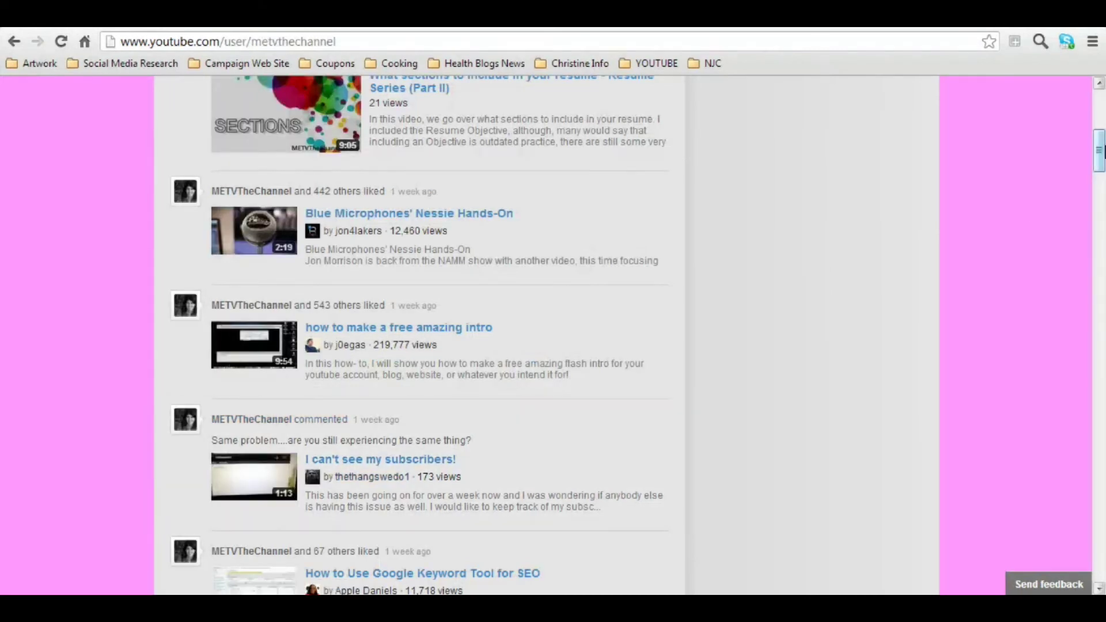
Open the Welcome to METV video from the channel's uploads grid.
left_click_drag(1100, 148, 1074, 72)
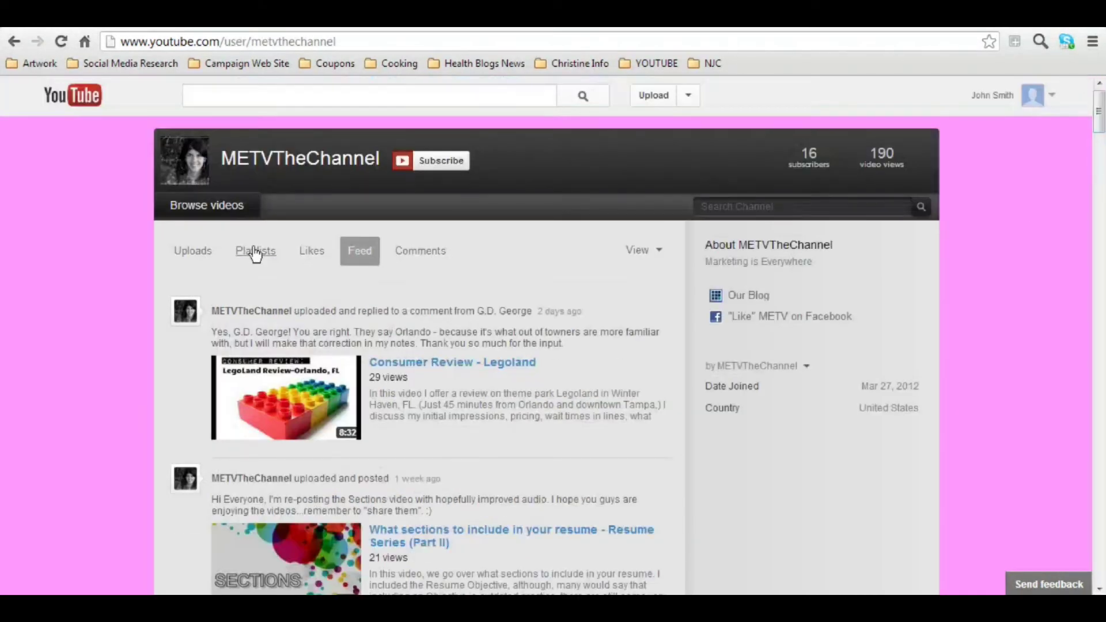
left_click(202, 263)
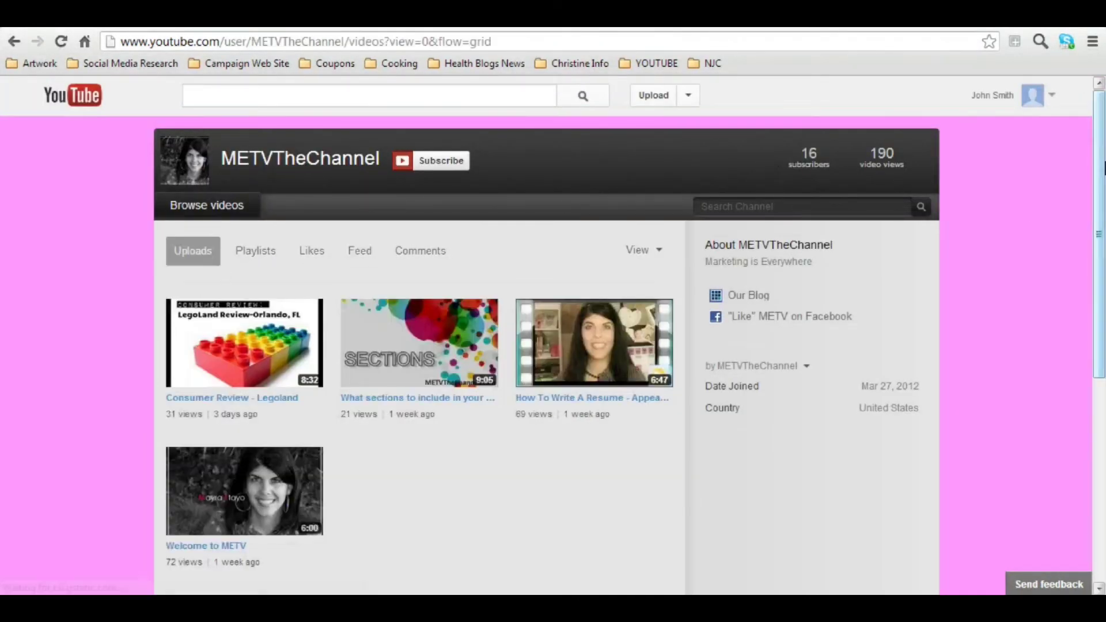
scroll(1102, 244, "down", 2)
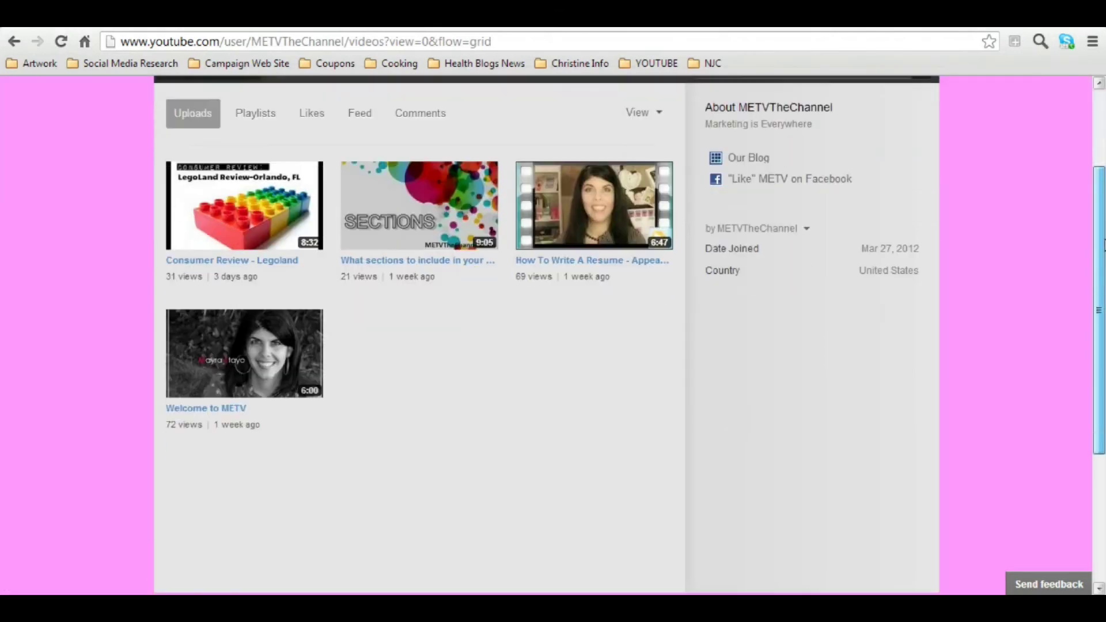
left_click(229, 409)
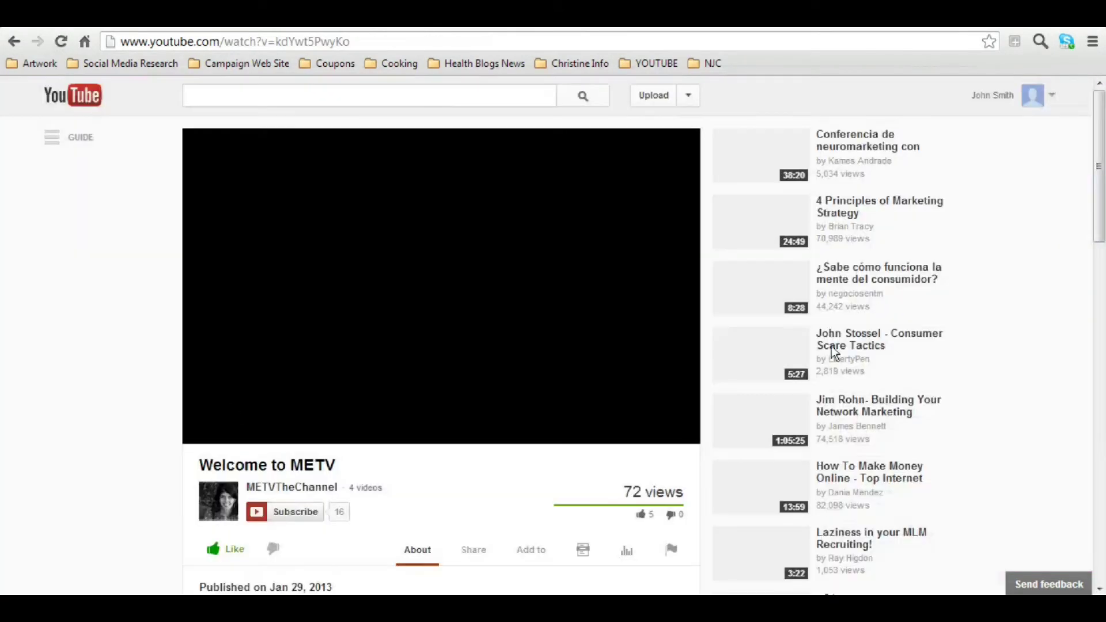
Start a video response to Welcome to METV from its comment box.
left_click_drag(1104, 173, 1091, 288)
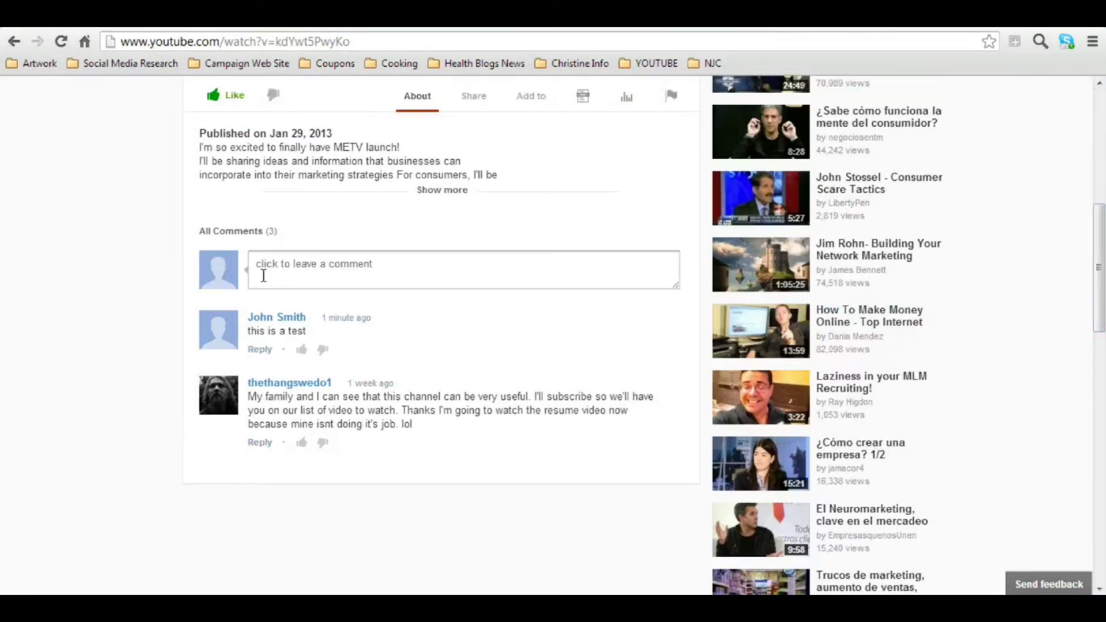
left_click(262, 270)
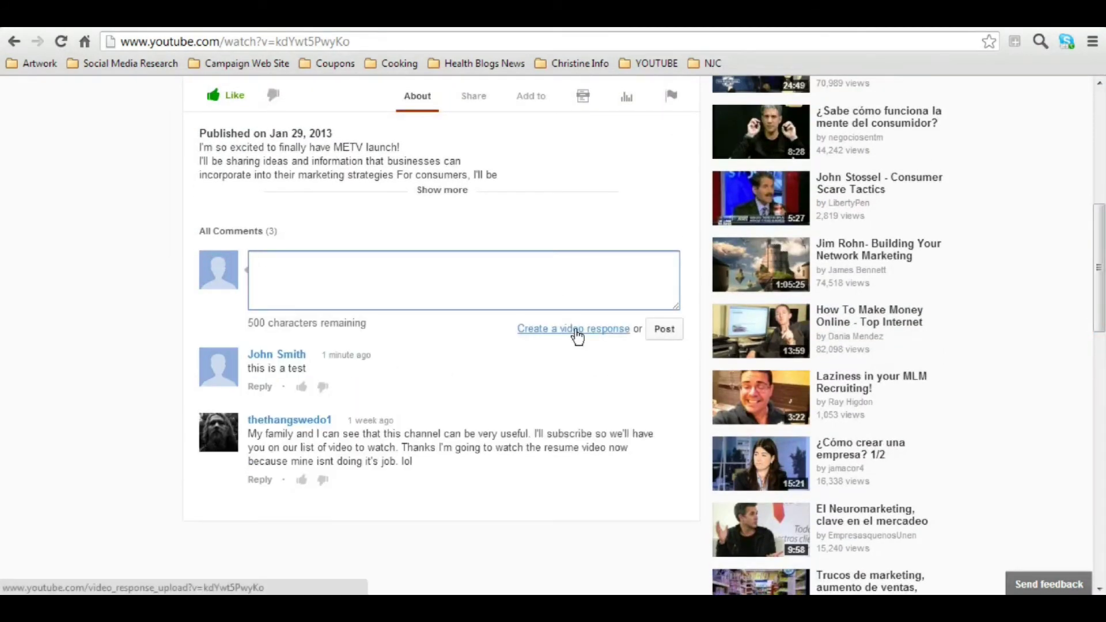
left_click(576, 329)
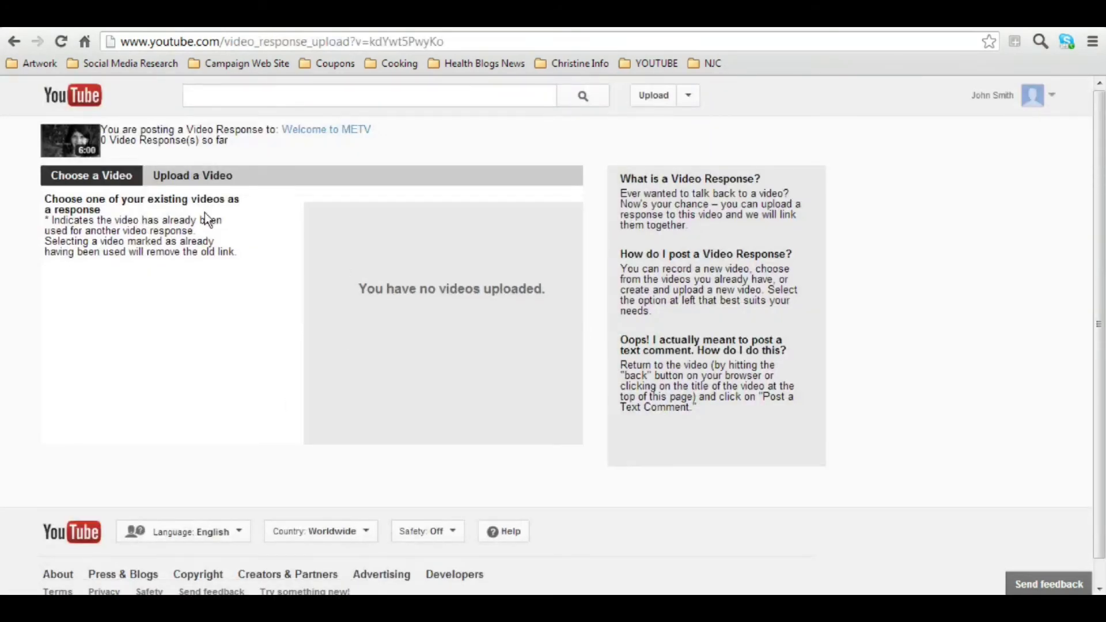
left_click(199, 176)
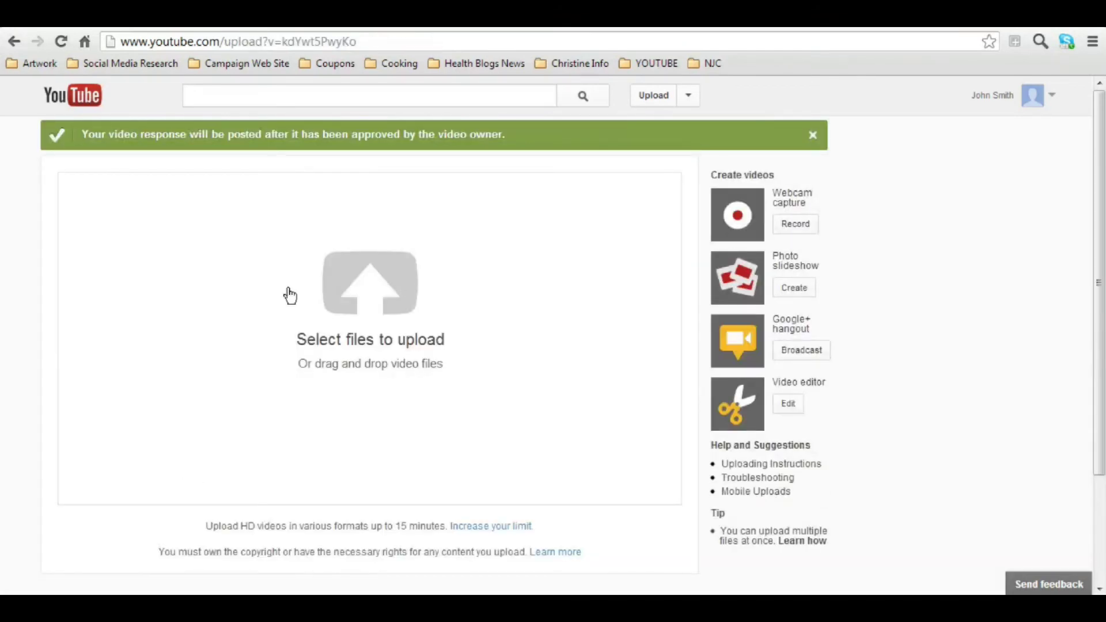
left_click(373, 308)
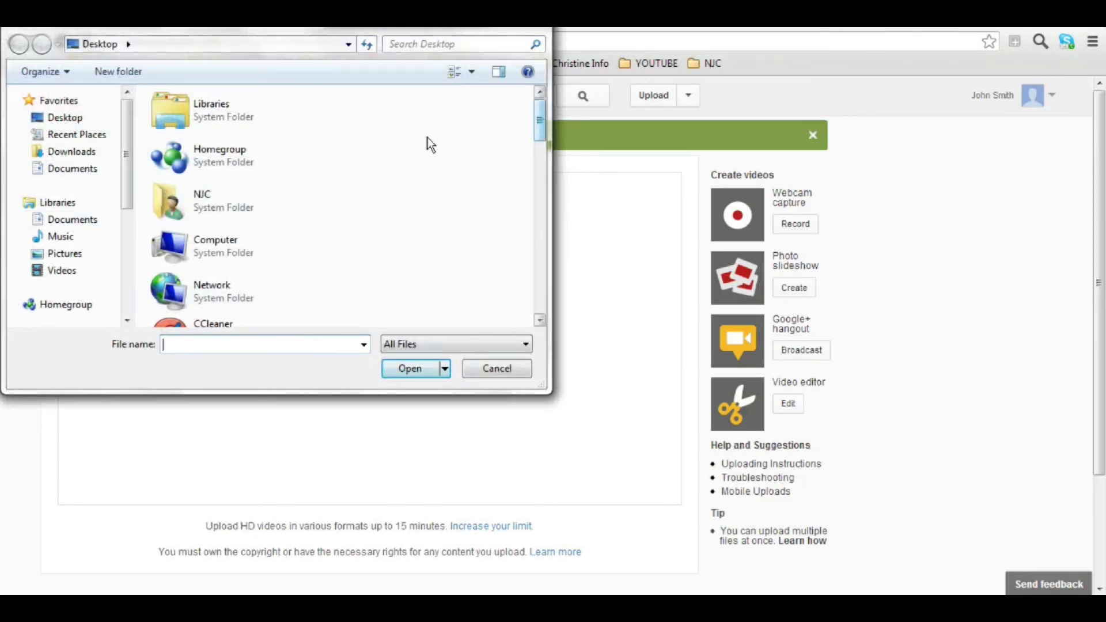
left_click(67, 117)
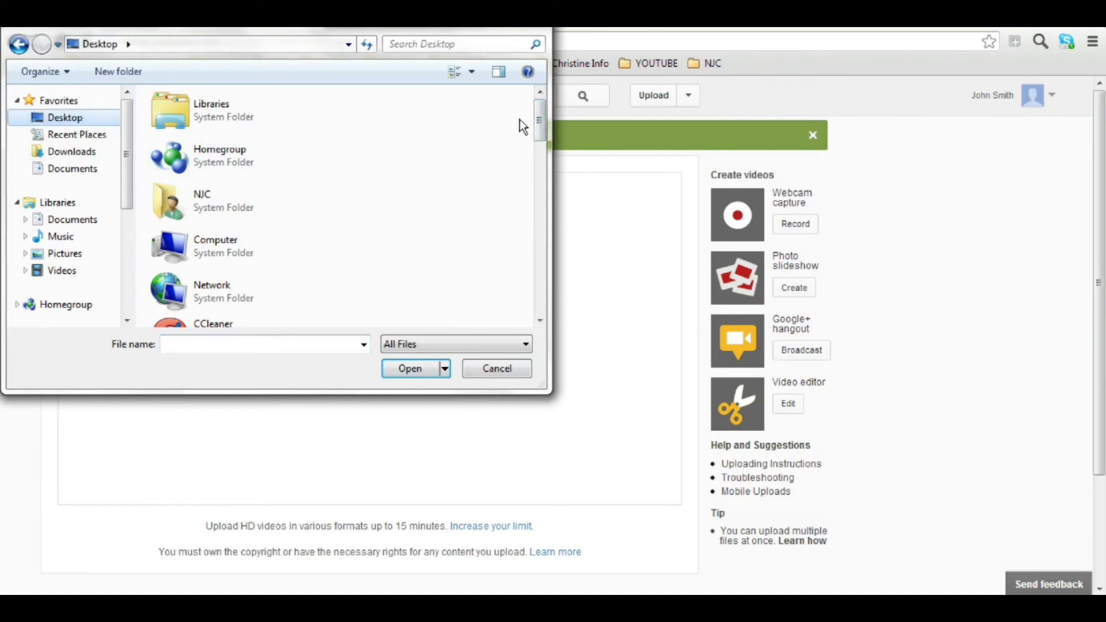
left_click_drag(539, 124, 554, 302)
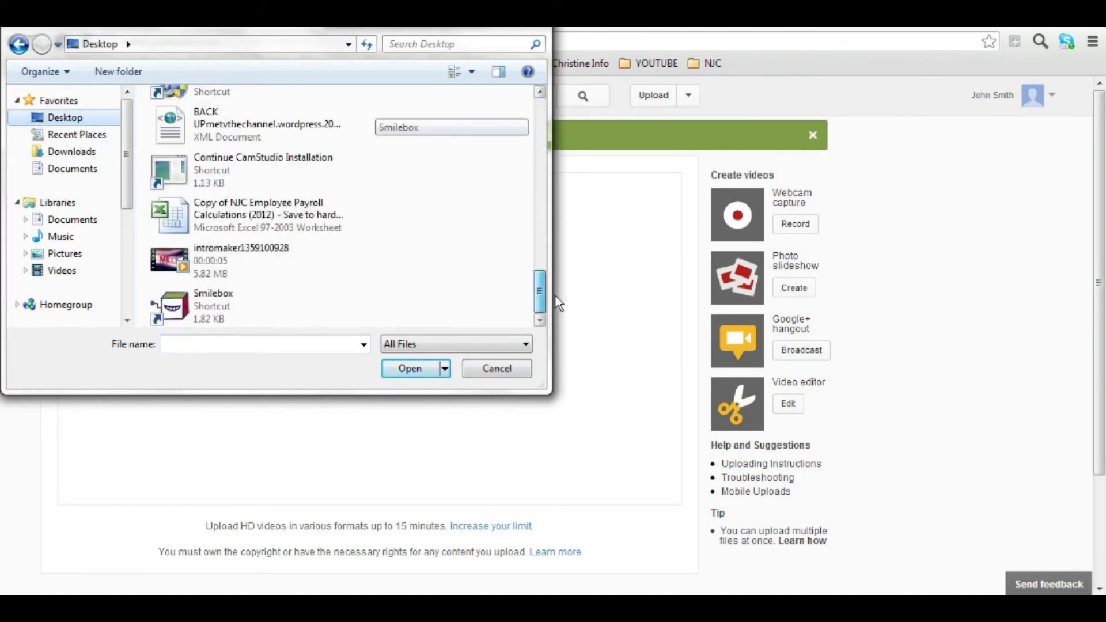
left_click(242, 270)
left_click(403, 365)
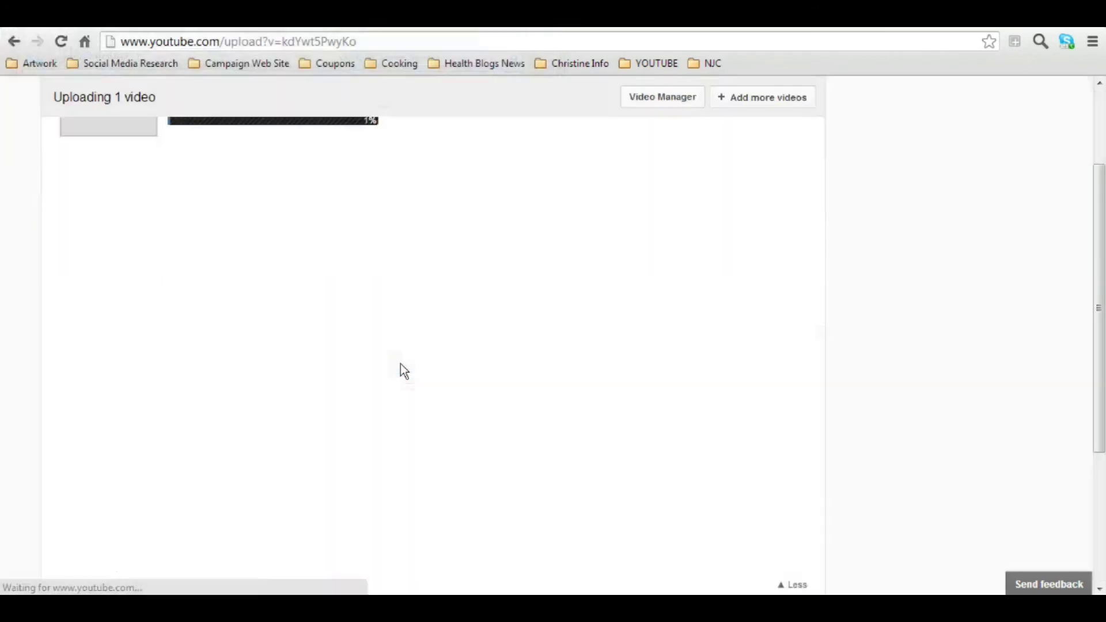